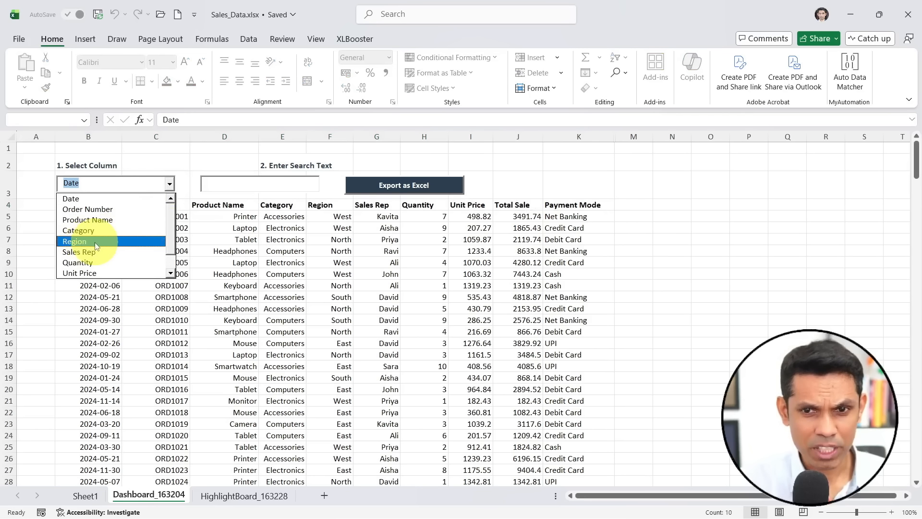
- Filter the dashboard records by the Region column with the search text "West"
click(97, 246)
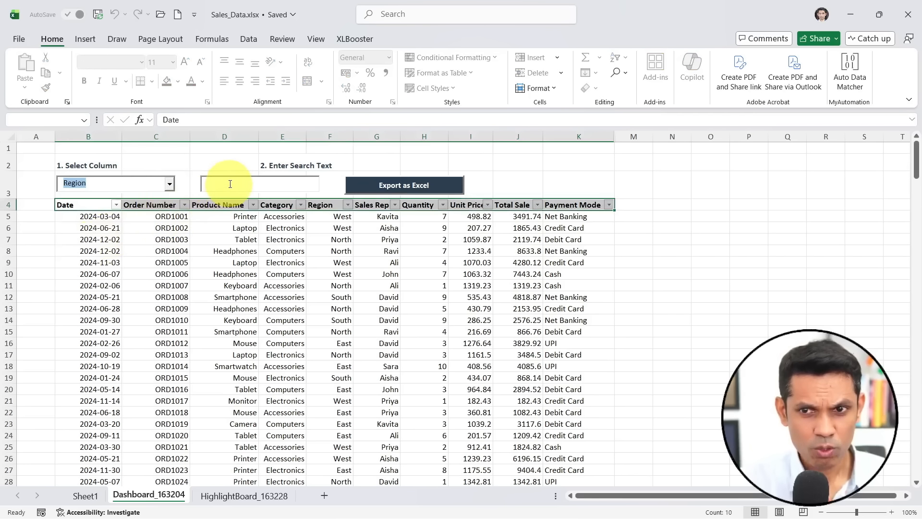
click(218, 184)
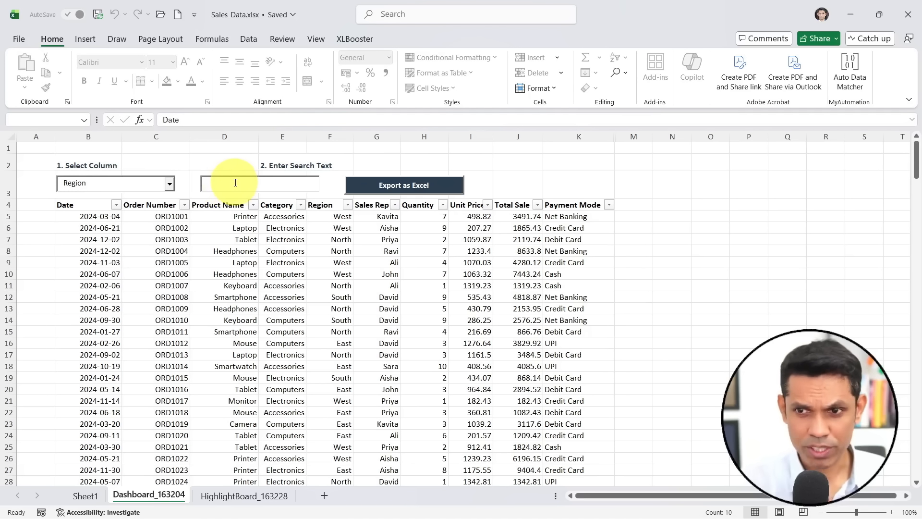
text(West)
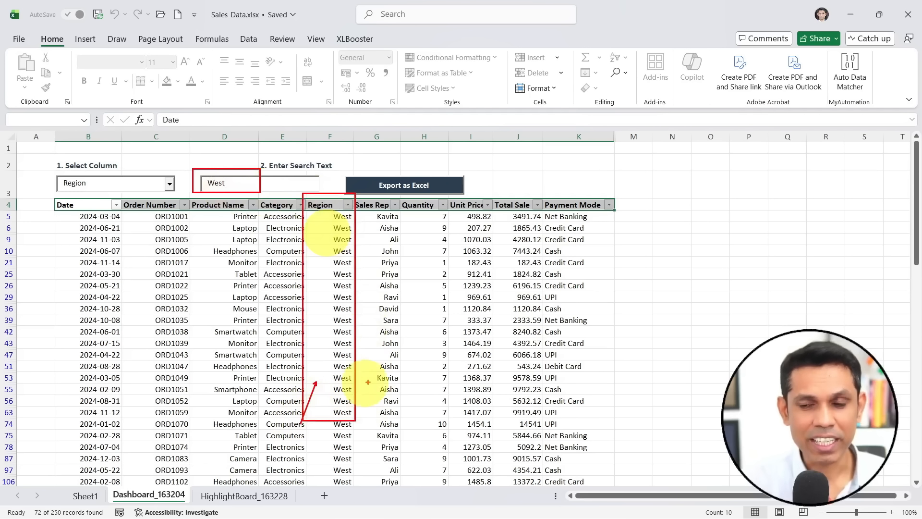
- Change the Region search text to "East"
double_click(263, 184)
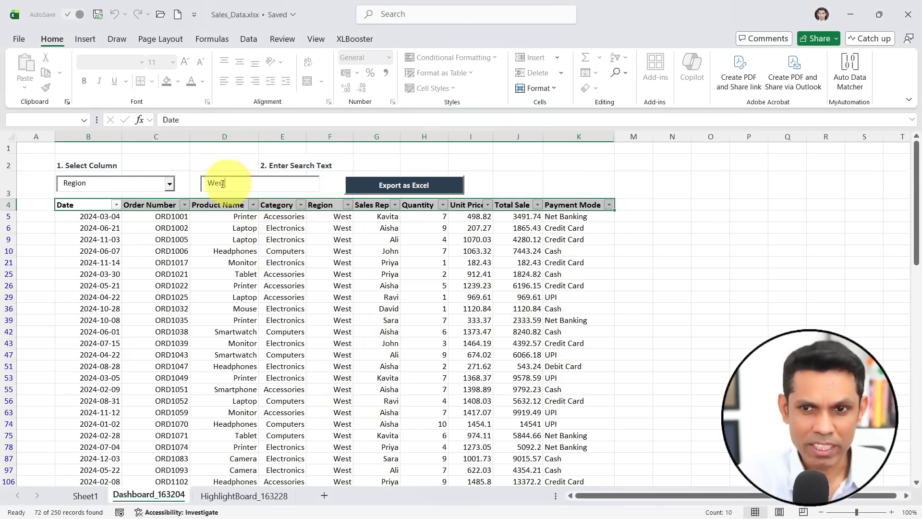
key(BackSpace)
text(E)
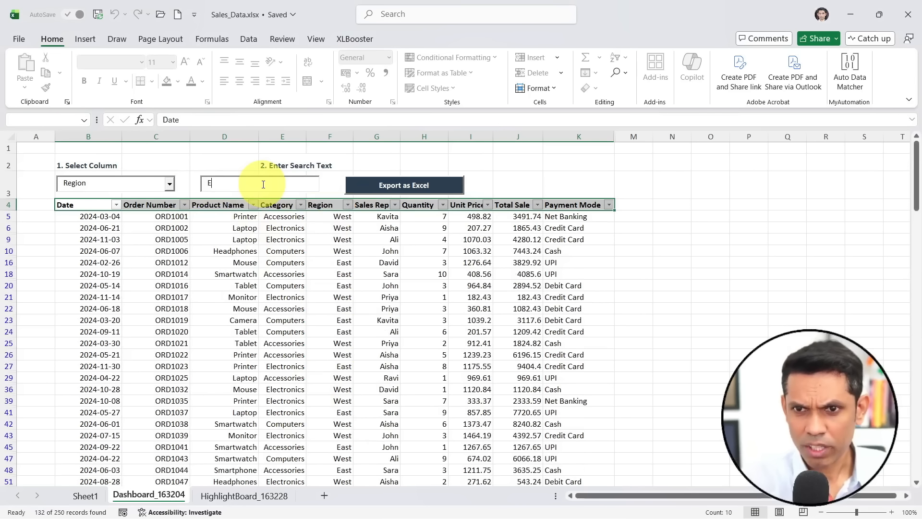
text(ast)
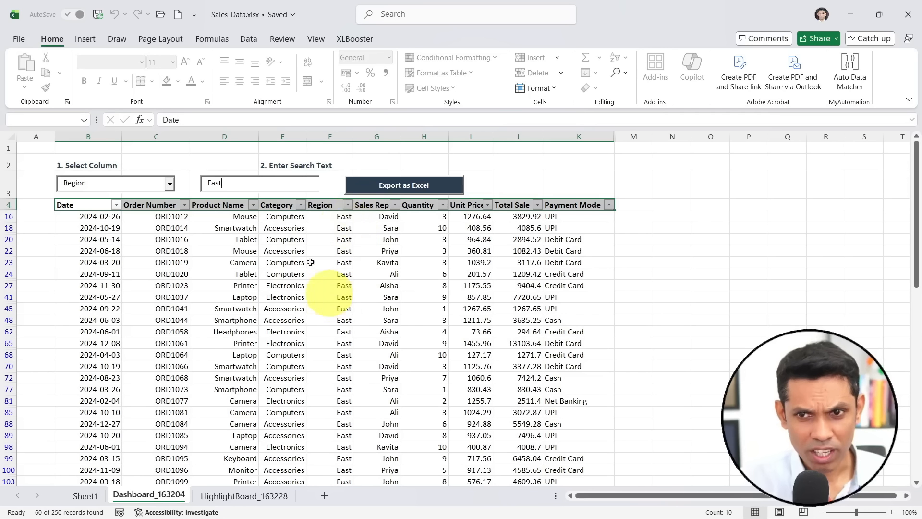
- Clear the region search and filter the records by Product Name with the search text "Print"
double_click(217, 182)
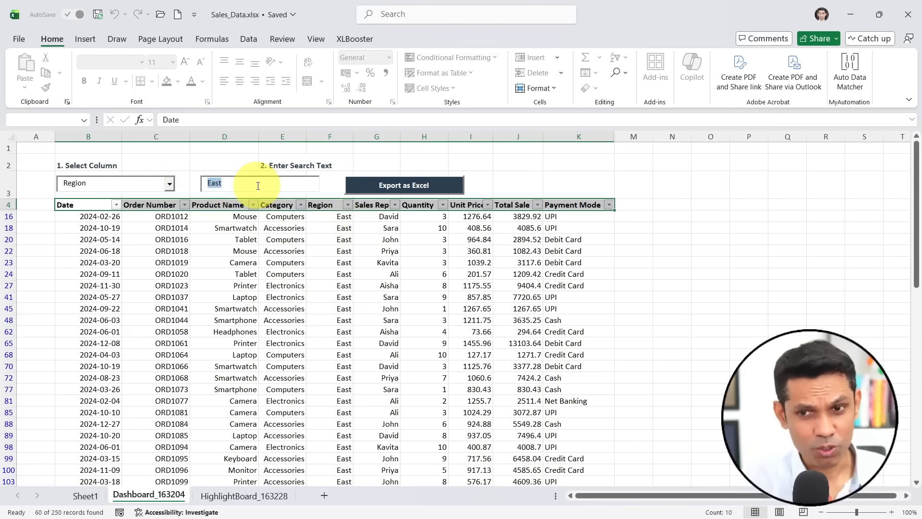
key(BackSpace)
click(169, 183)
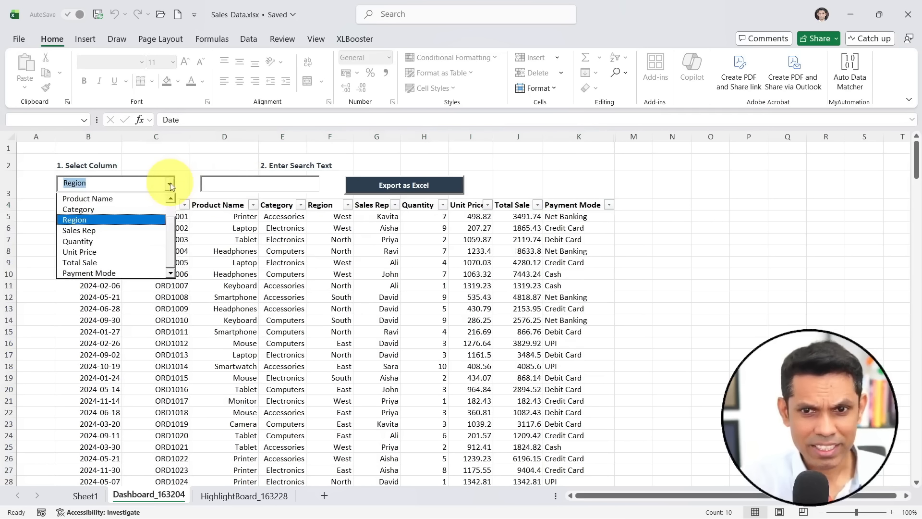
click(84, 199)
click(248, 183)
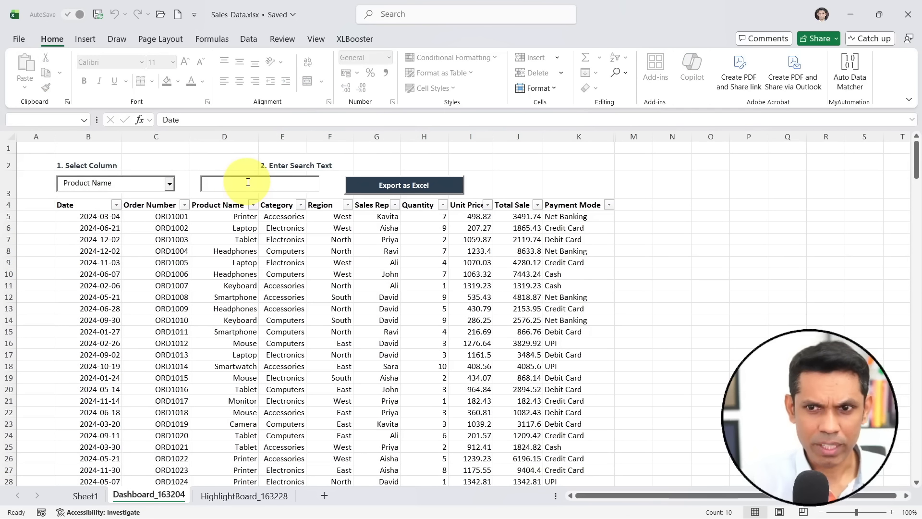
text(Print)
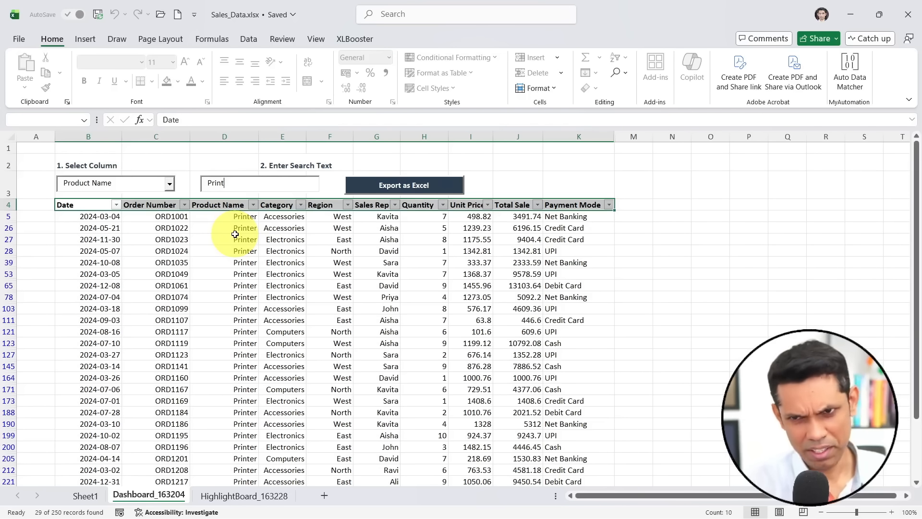
- Shorten the product search text to "P", and rebuild it to the full word "Printer"
key(BackSpace)
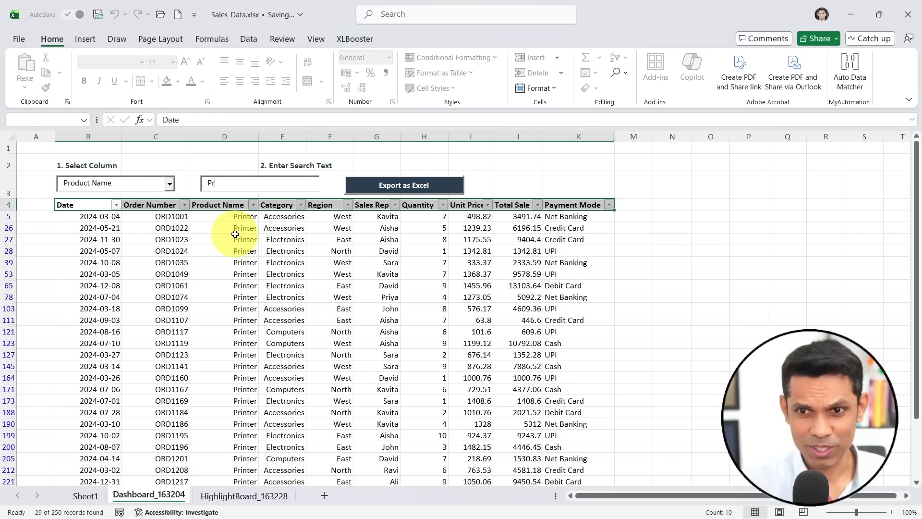
key(BackSpace)
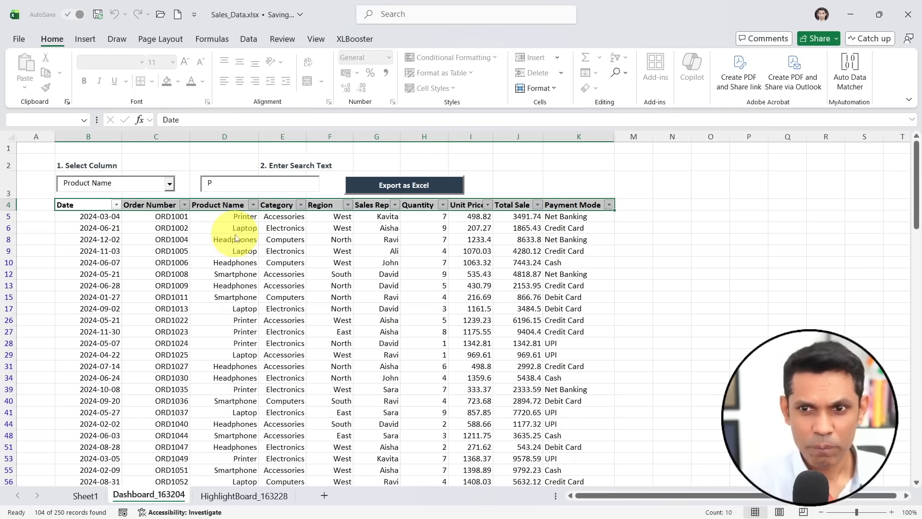
text(r)
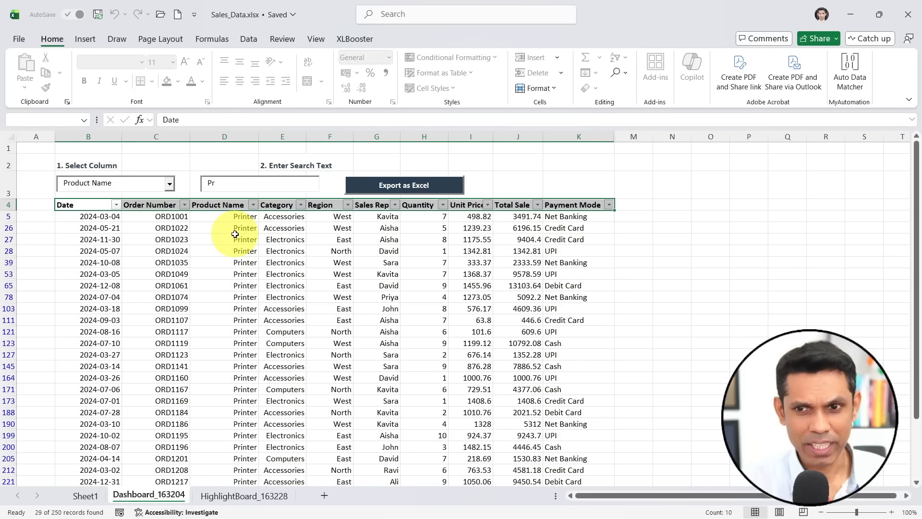
text(inter)
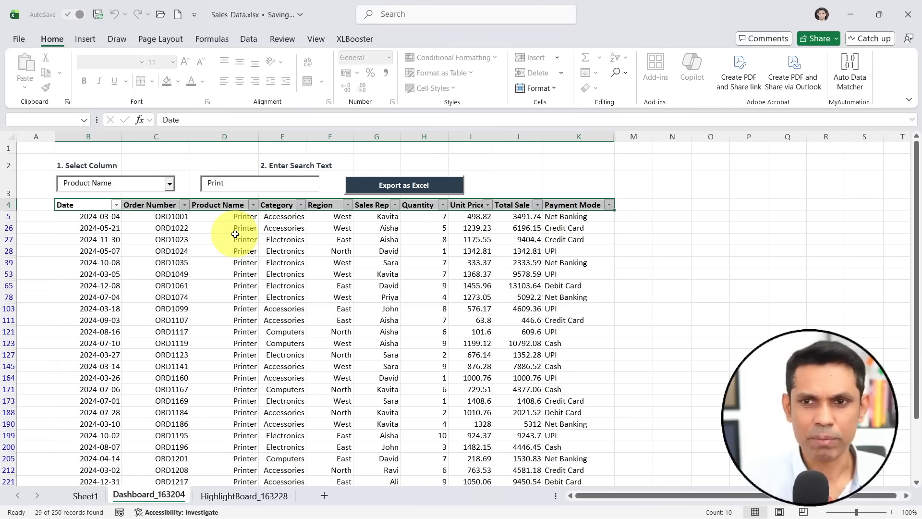
- Start exporting the filtered rows to the Desktop folder as Printer.xlsx, and cancel the save
click(419, 188)
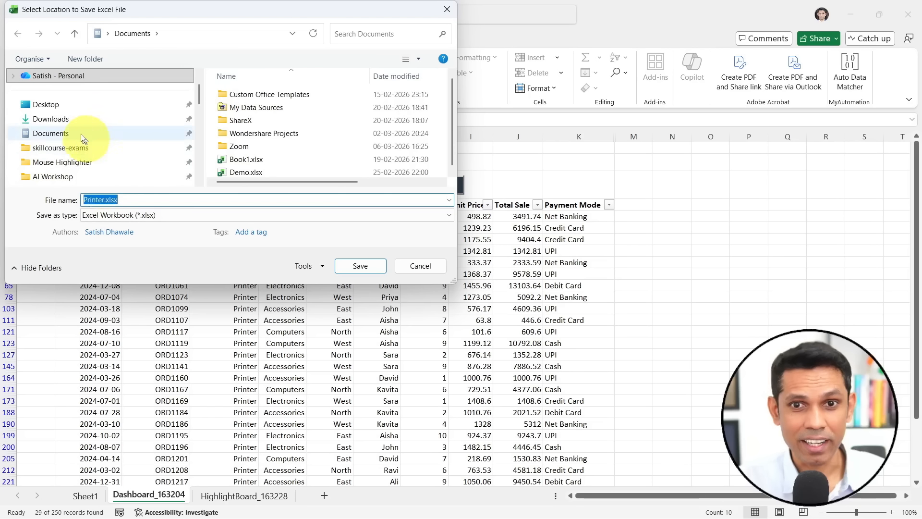
click(45, 104)
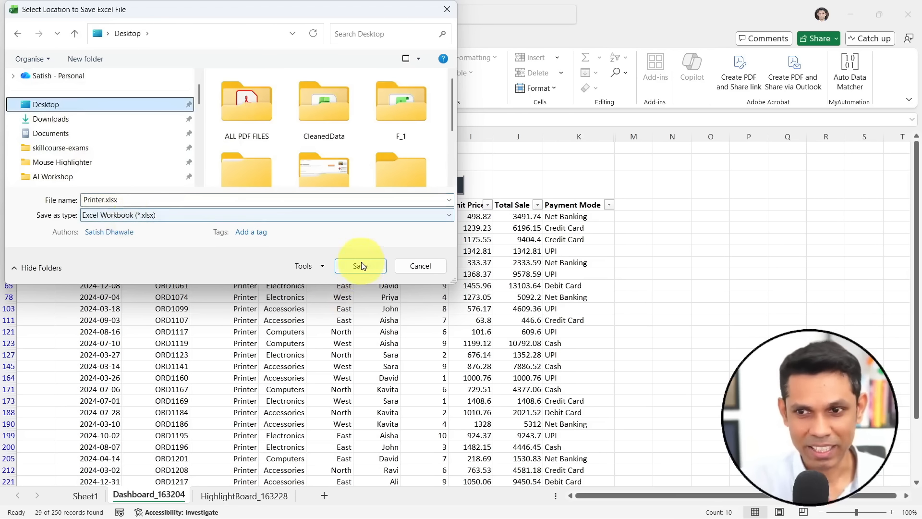
click(429, 265)
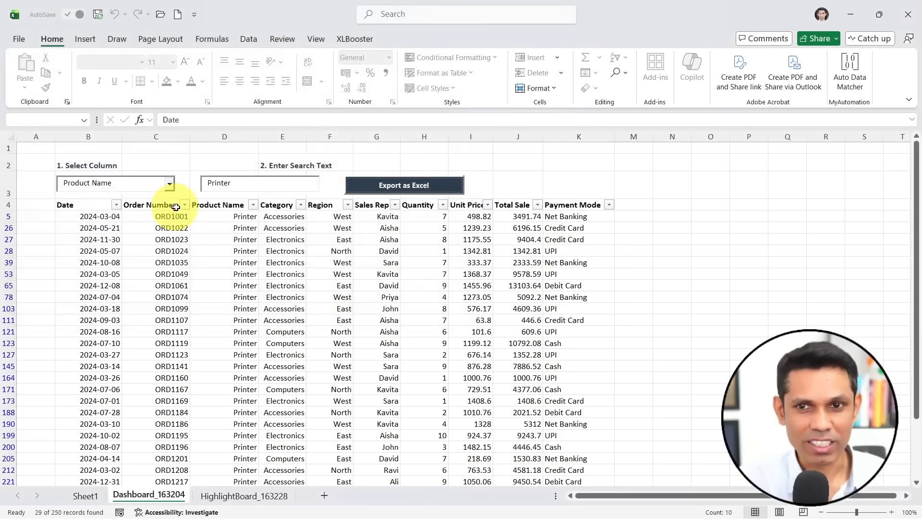
- Filter the dashboard records by Payment Mode with the search text "Net", replacing the product search
click(171, 187)
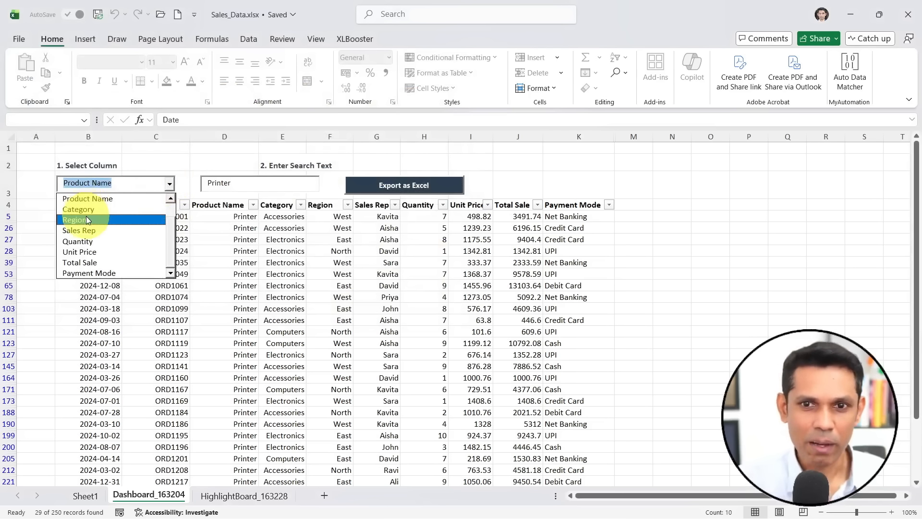
click(109, 273)
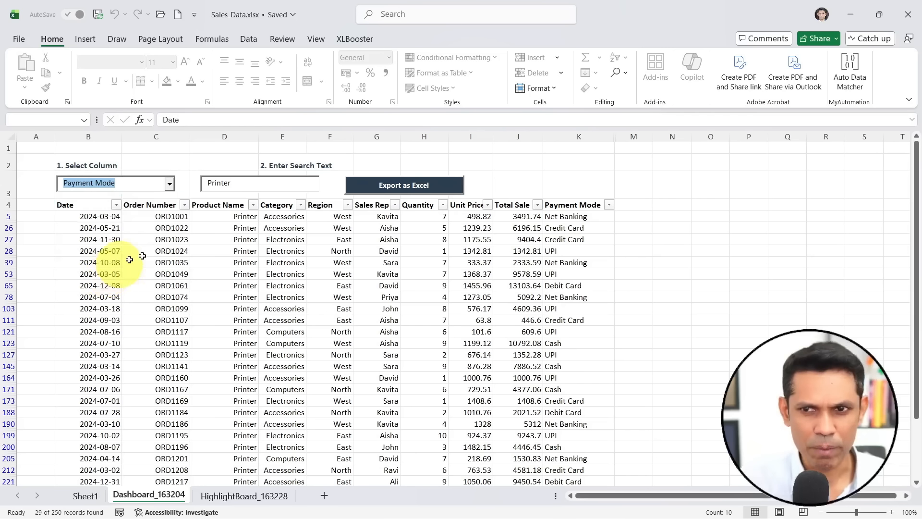
double_click(248, 183)
key(BackSpace)
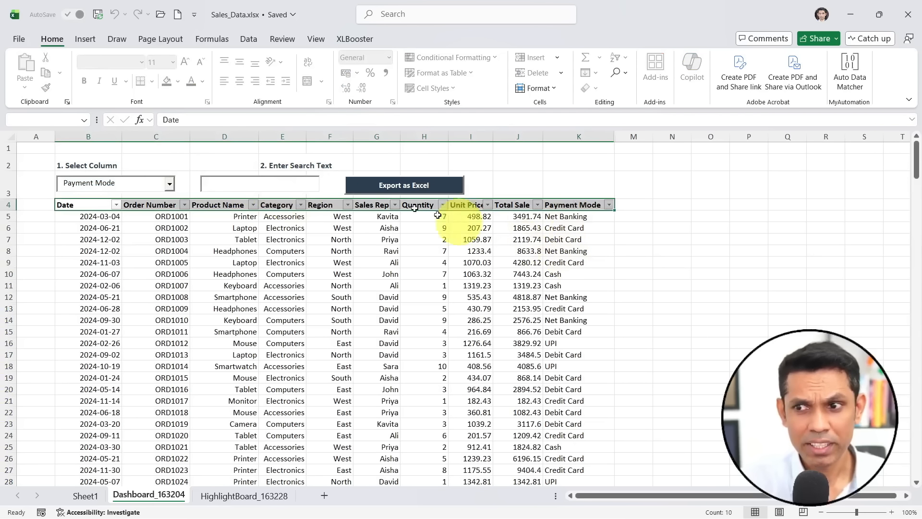
text(N)
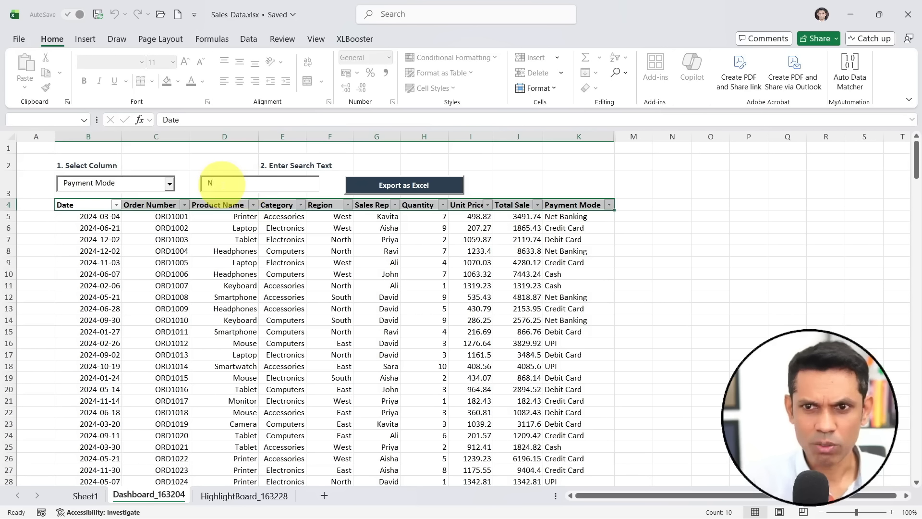
text(et)
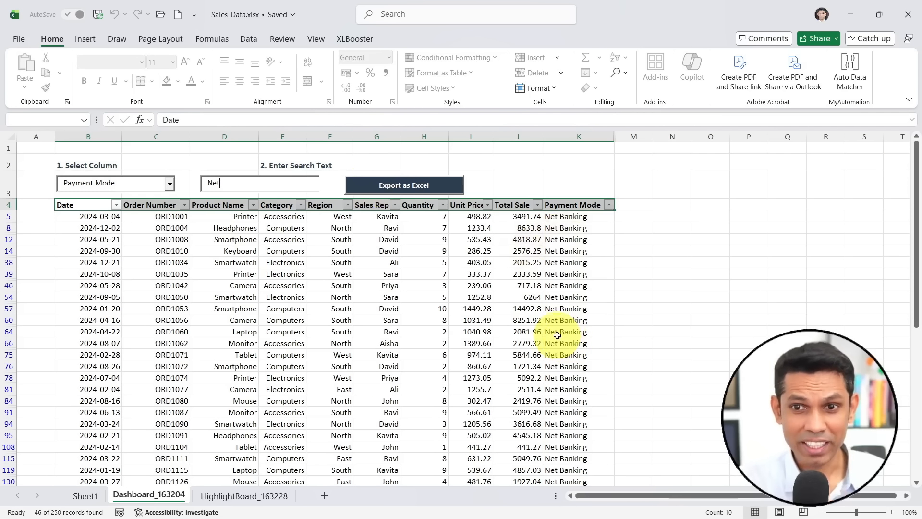
click(324, 250)
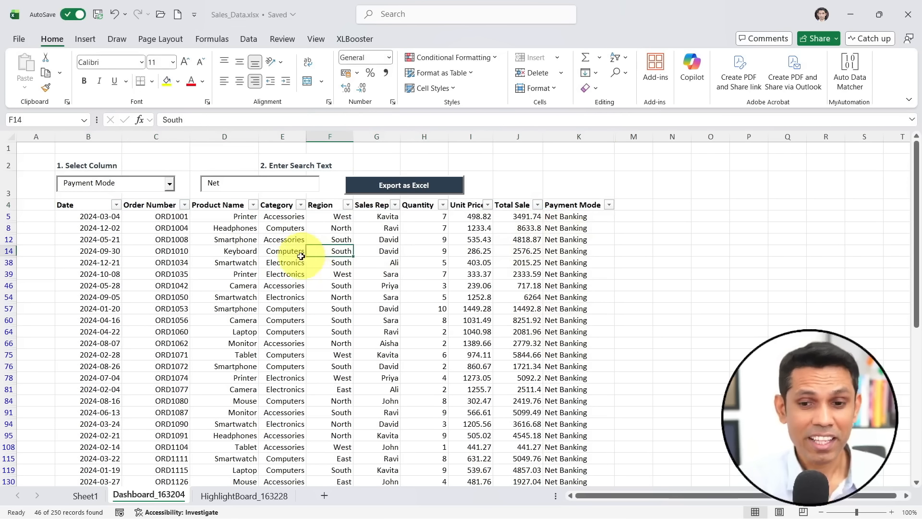
- On the HighlightBoard_163228 sheet, highlight the rows whose Category matches the search text "Ele"
click(240, 497)
key(ctrl+2)
drag(199, 480, 286, 506)
drag(119, 480, 197, 510)
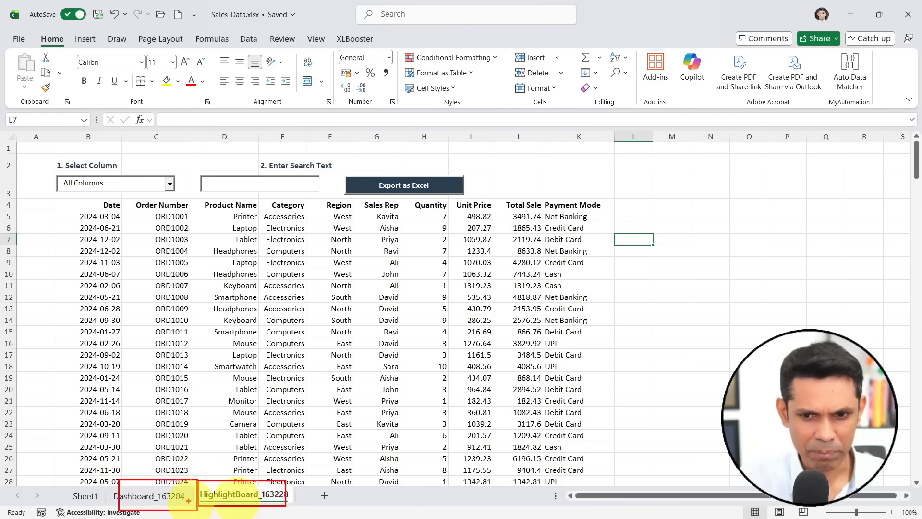
key(Escape)
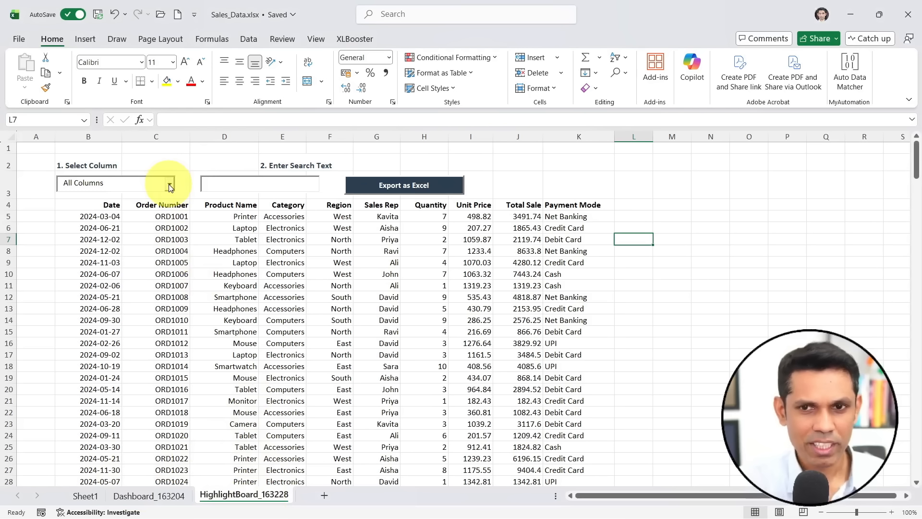
click(169, 184)
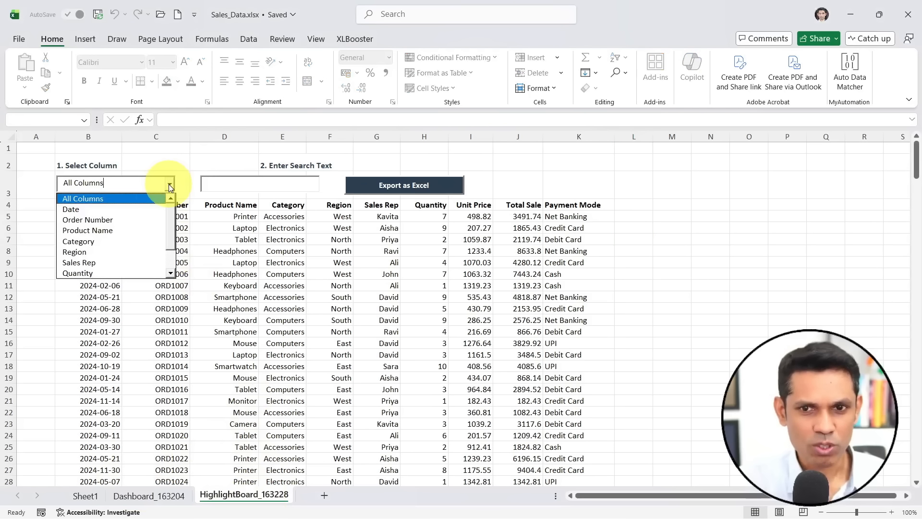
click(98, 242)
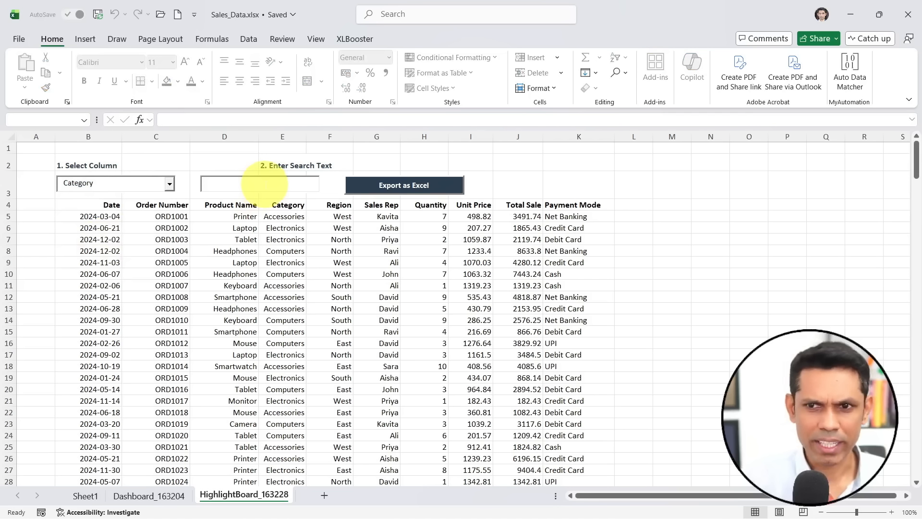
text(Ele)
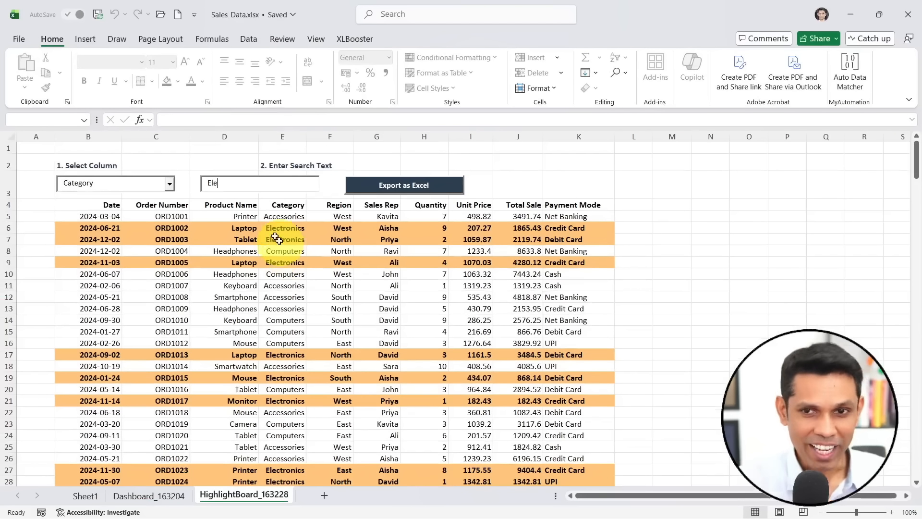
- Switch the highlighting to the Region column with the search text "Wes"
click(170, 185)
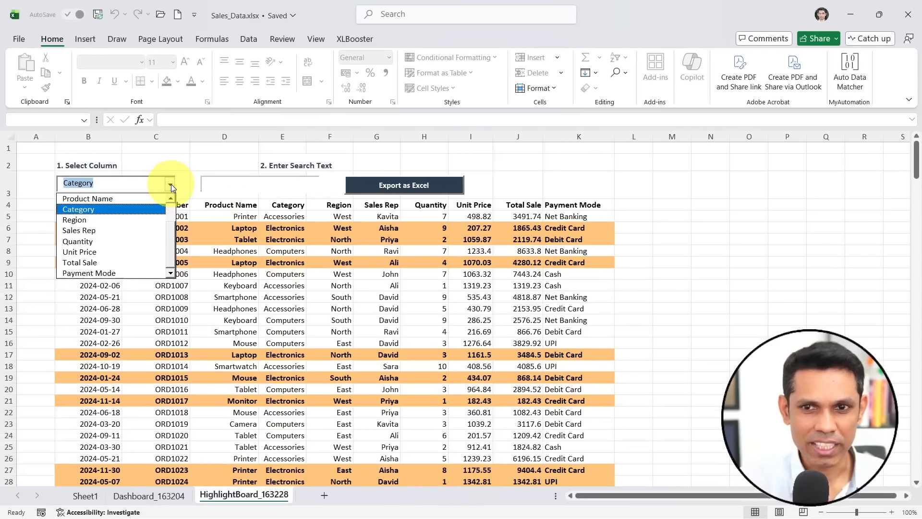
click(102, 221)
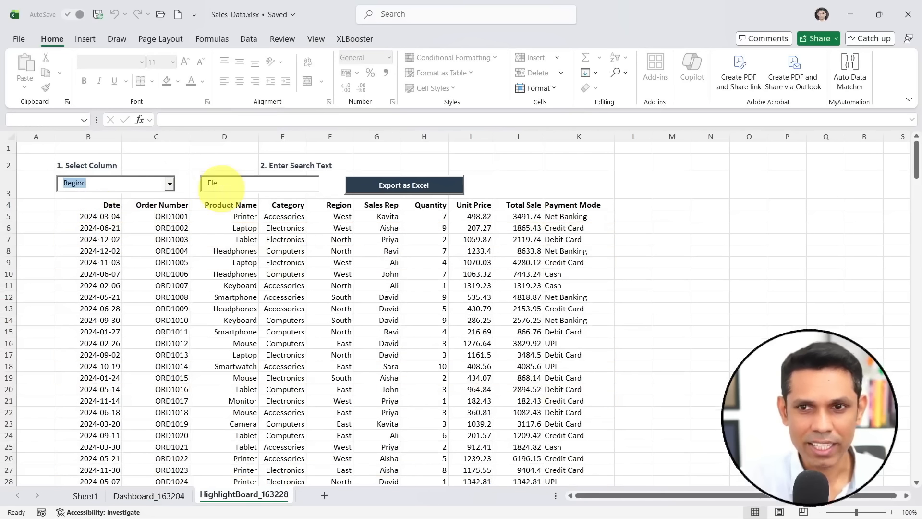
drag(208, 182, 297, 179)
text(Wes)
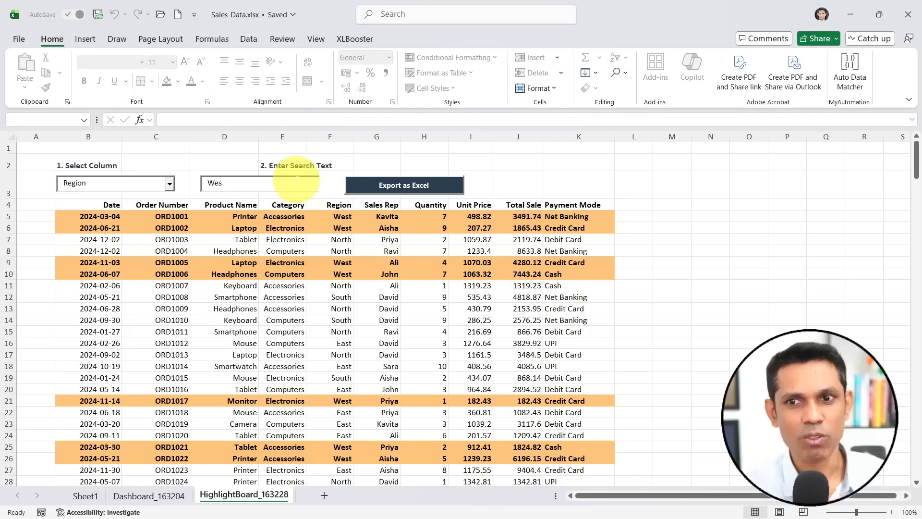
- Replace the Region search text with "North" to highlight those rows instead
key(BackSpace)
key(BackSpace)
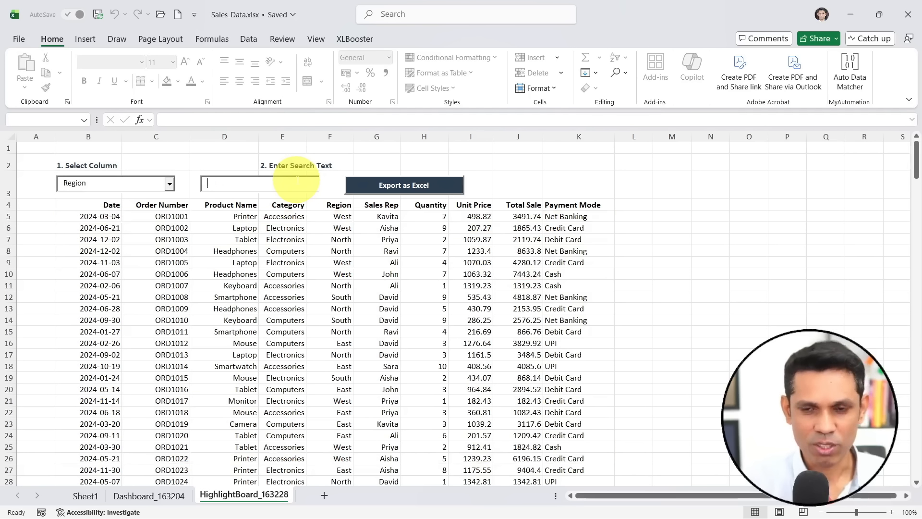
text(North)
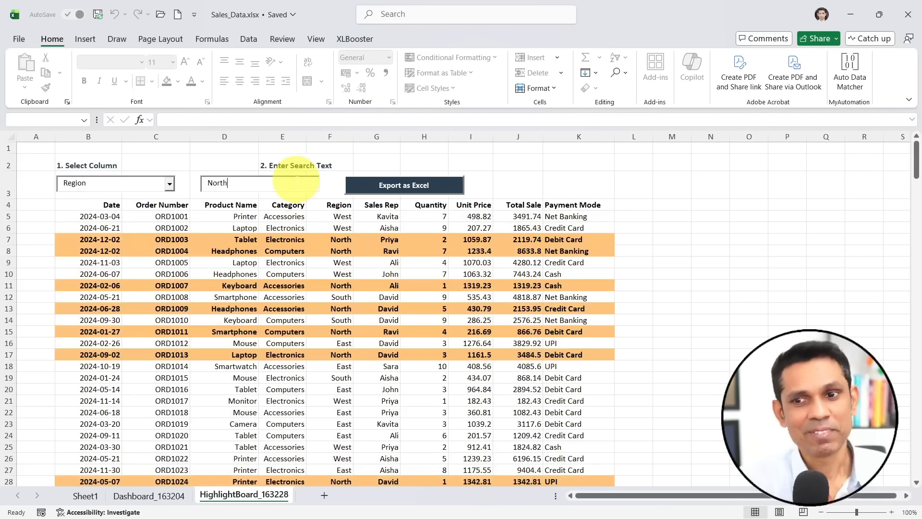
- Clear the Region search text and highlight the rows matching "Laptop" across All Columns instead
drag(267, 183, 195, 181)
key(BackSpace)
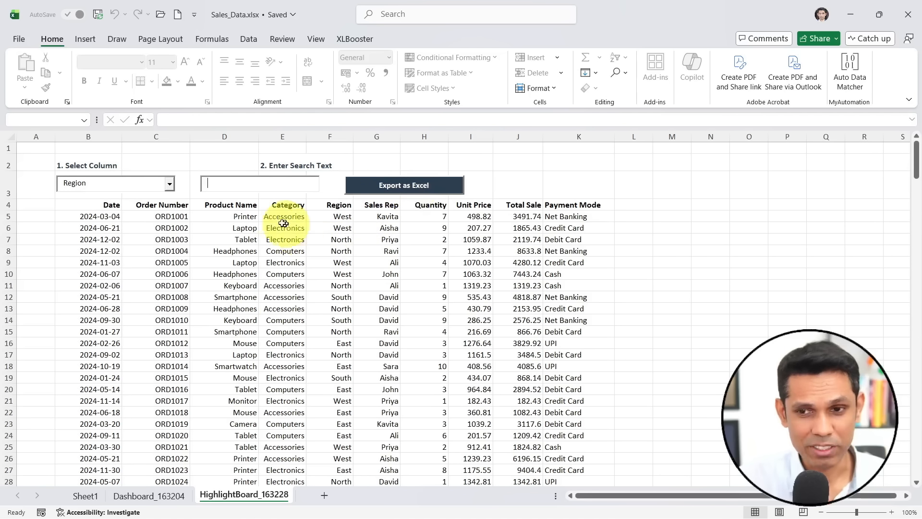
click(170, 183)
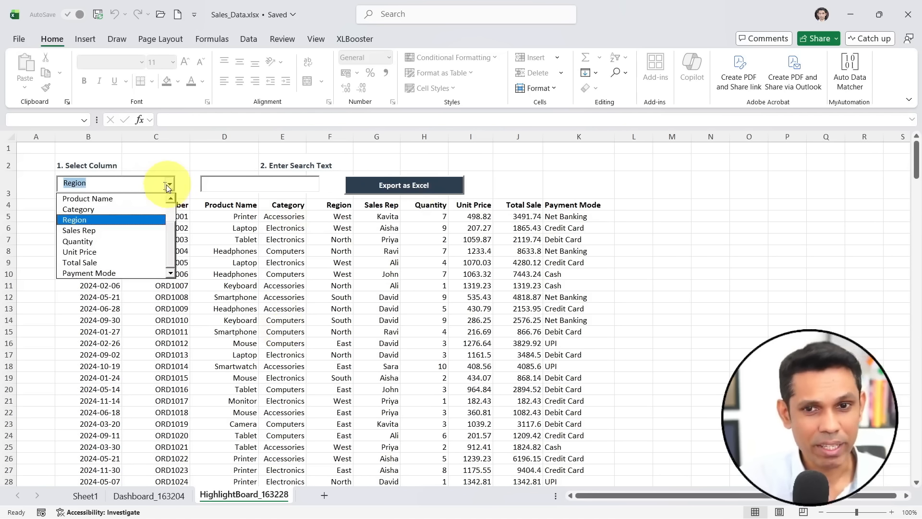
scroll(170, 207, up, 1)
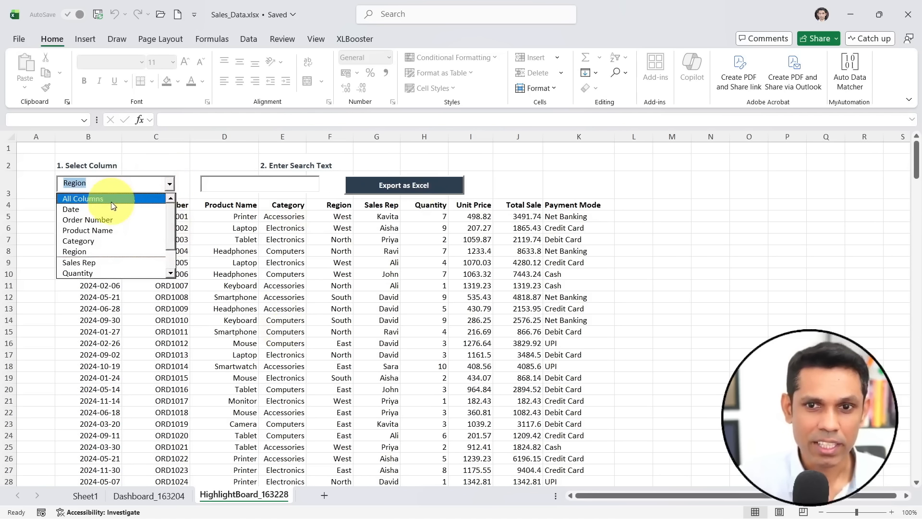
click(85, 199)
click(215, 182)
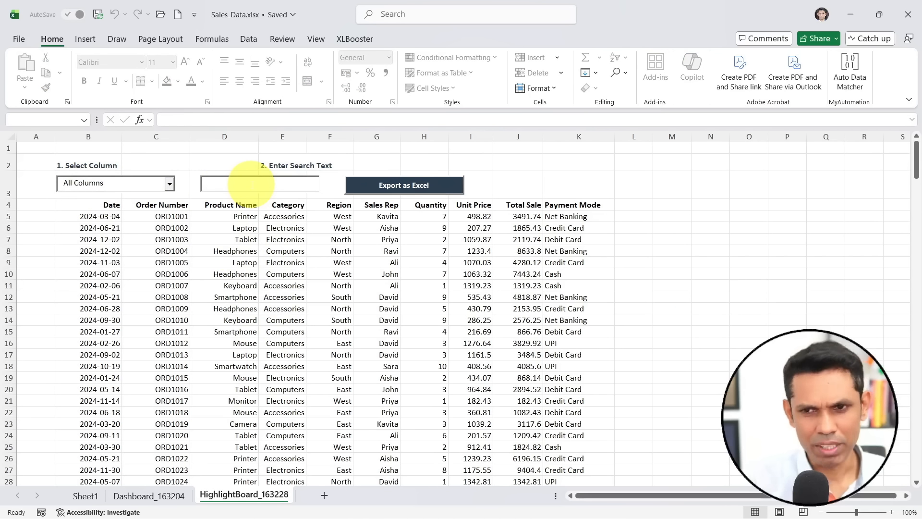
text(Laptop)
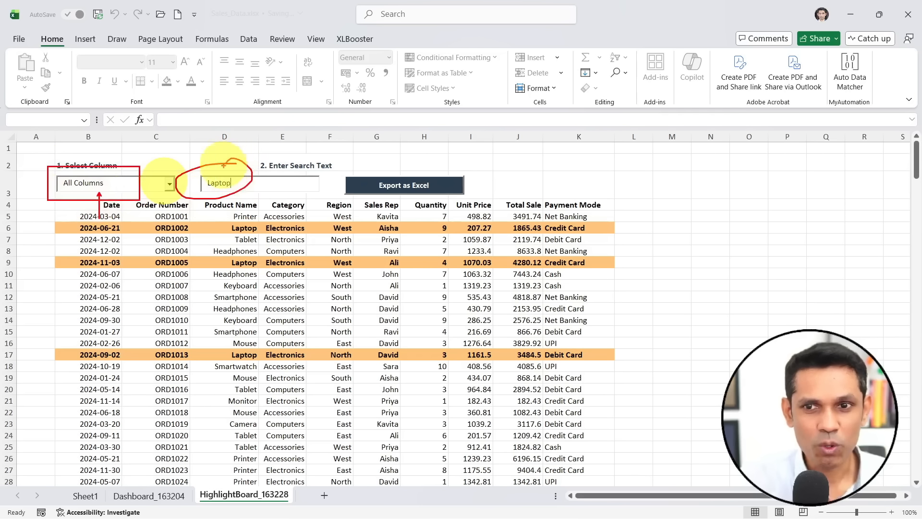
- Highlight the rows matching "West" across all columns, and replace that search text with a sales rep's first name
drag(232, 184, 205, 185)
key(BackSpace)
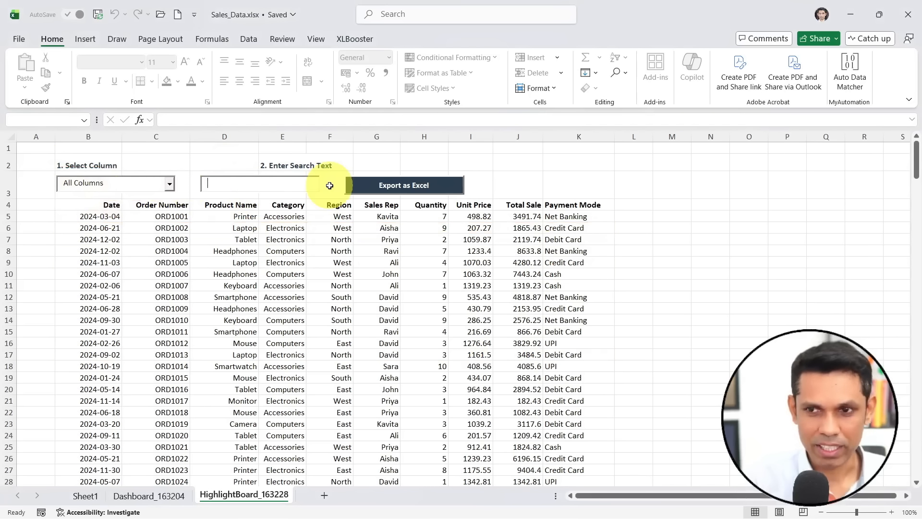
text(Wes)
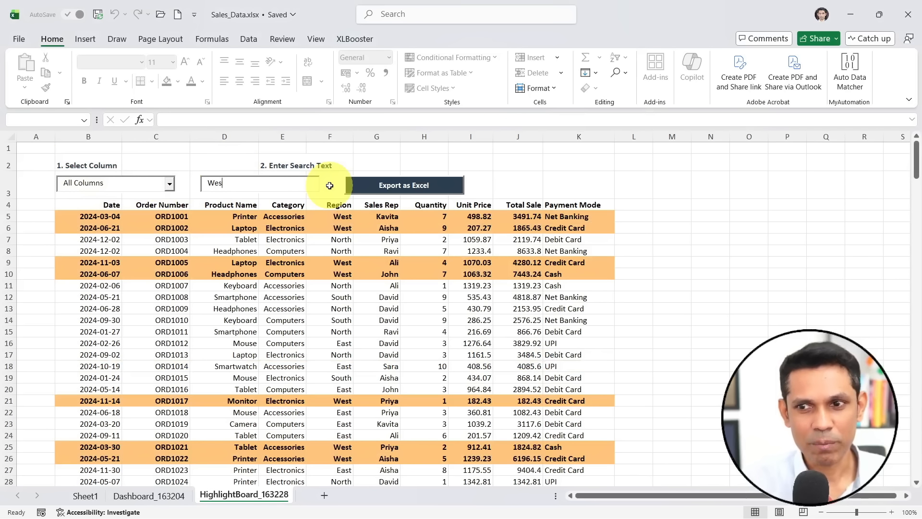
text(tJO)
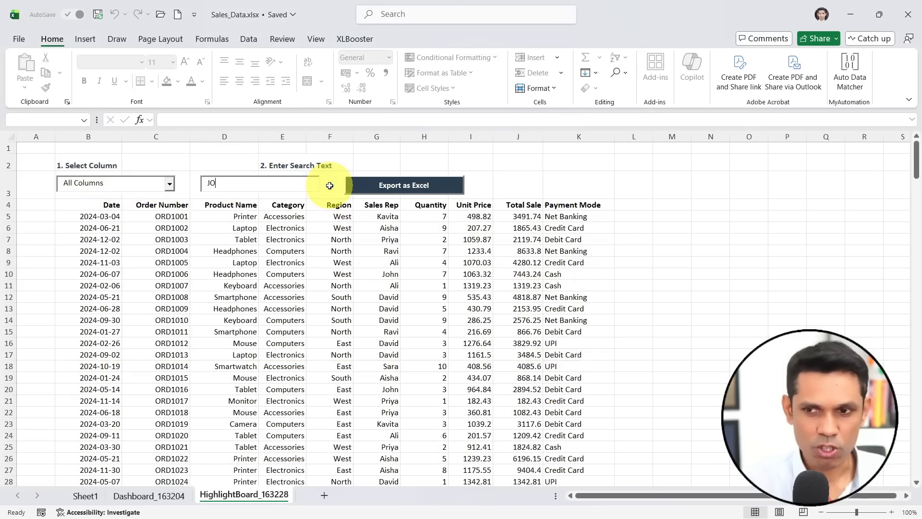
text(hn)
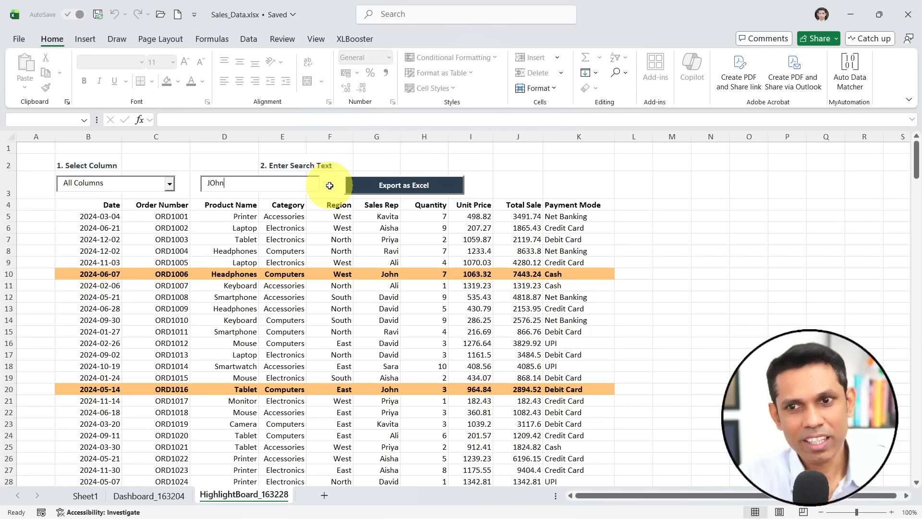
- Replace the sales rep search text with "Cash" to highlight the matching rows across all columns
key(BackSpace)
text(Cast)
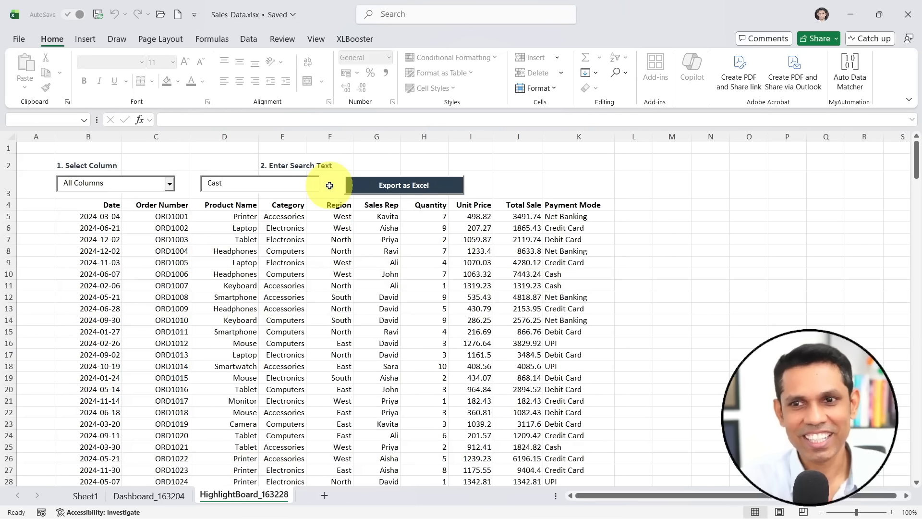
key(BackSpace)
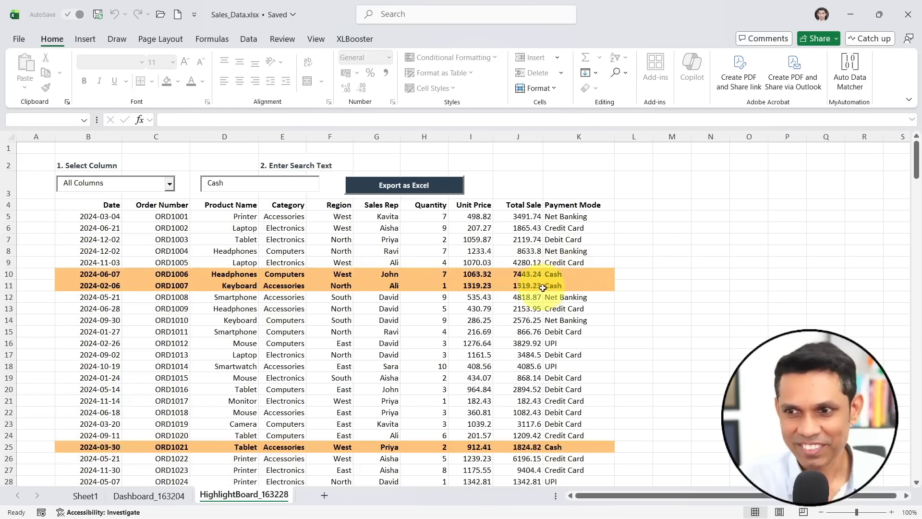
drag(560, 263, 553, 264)
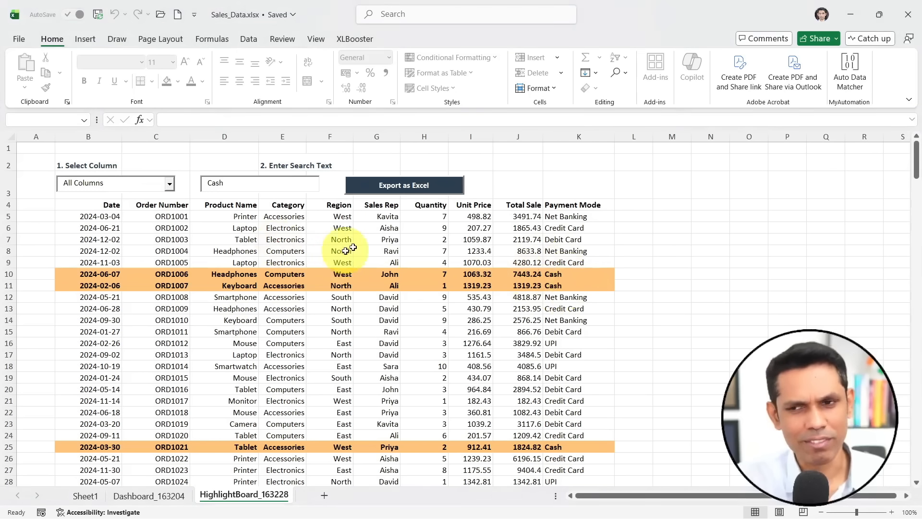
click(396, 190)
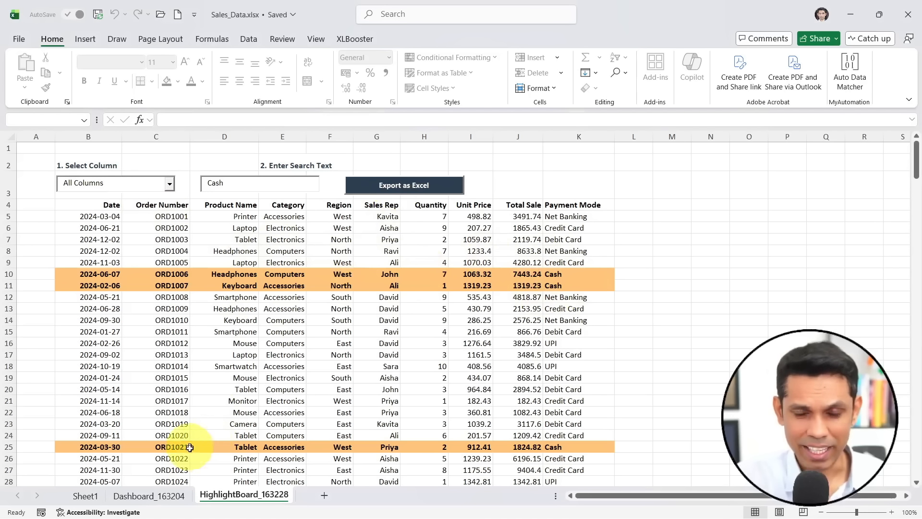
- Return to Sheet1, select the whole sales data range and go back to its first rows
click(93, 500)
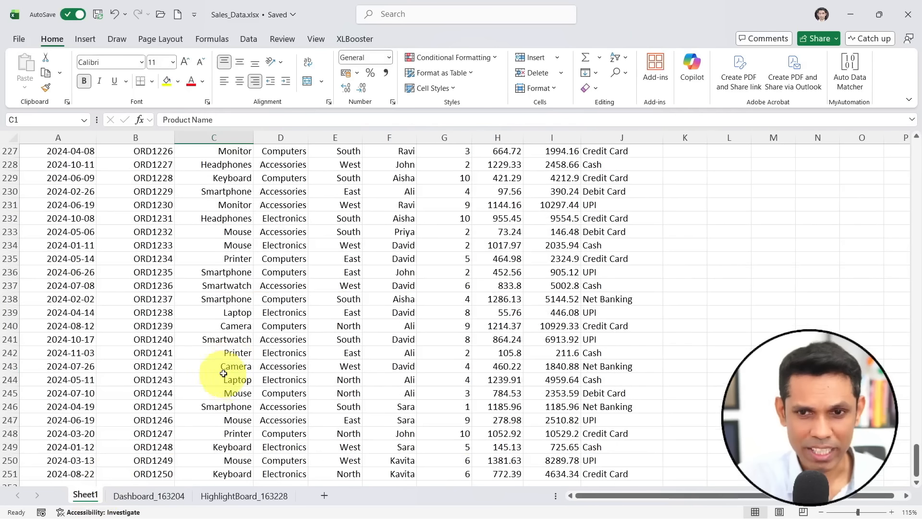
click(243, 356)
key(ctrl+a)
scroll(255, 362, up, 9)
key(ctrl+Up)
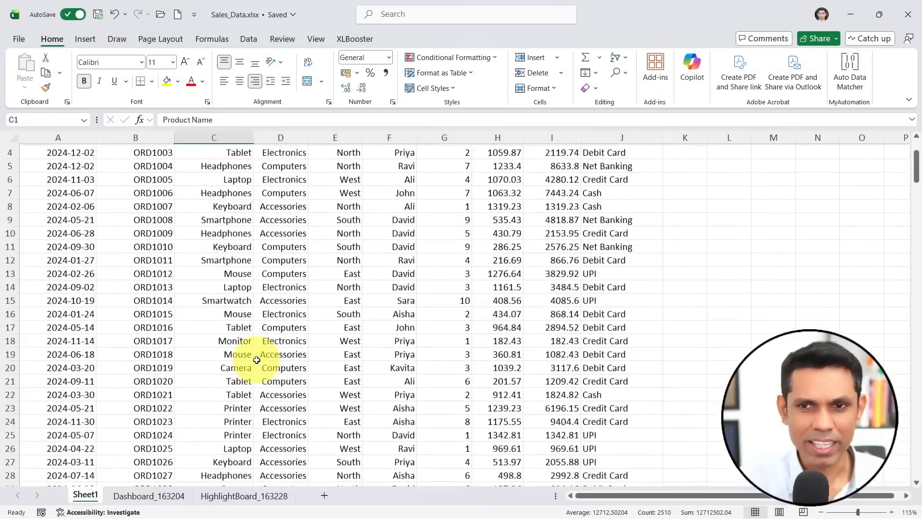
- Delete the Dashboard_163204 and HighlightBoard_163228 sheets together, confirming the permanent deletion
click(170, 499)
click(242, 499)
click(162, 499)
right_click(230, 500)
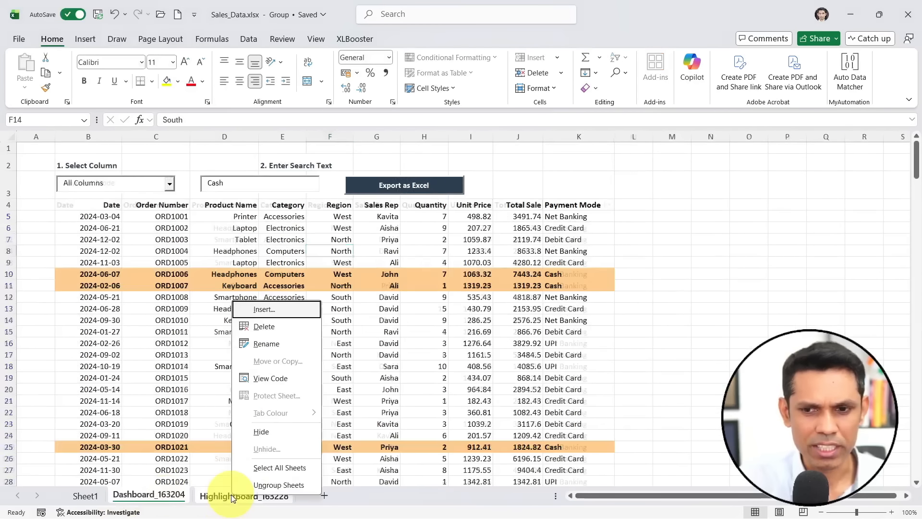
click(276, 329)
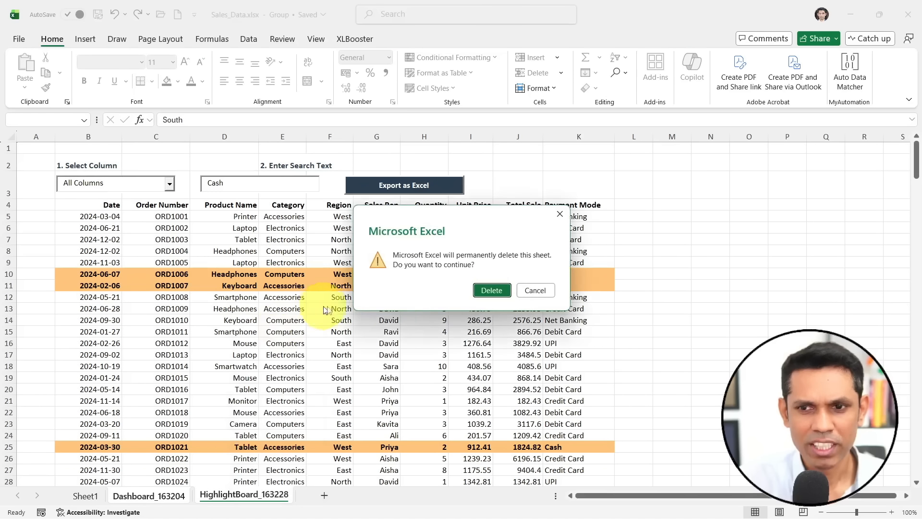
click(480, 290)
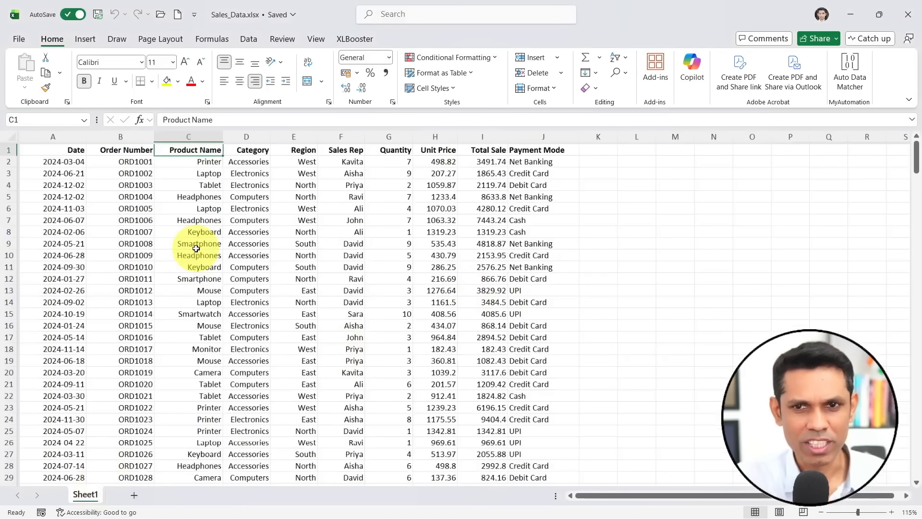
- Look at the Smart Filter and Smart Highlighter tools offered by XLBooster's Data Manager
click(200, 233)
click(356, 38)
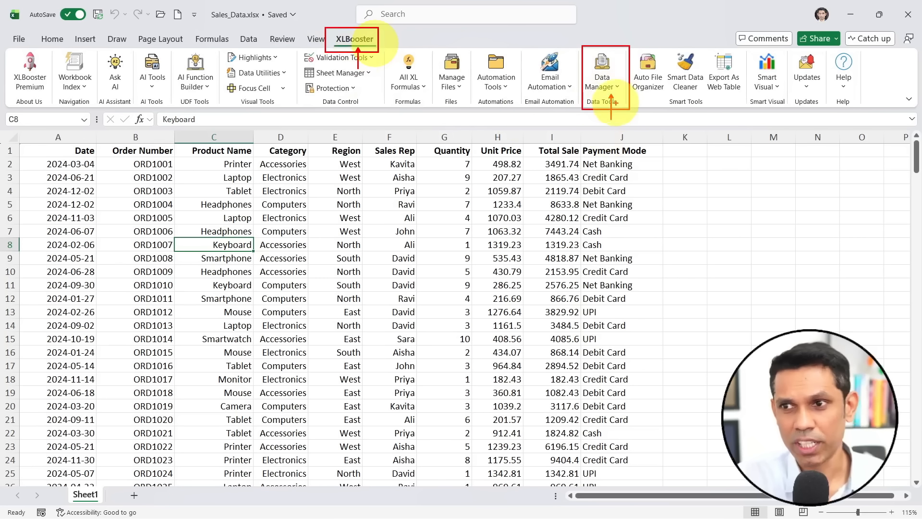
click(615, 87)
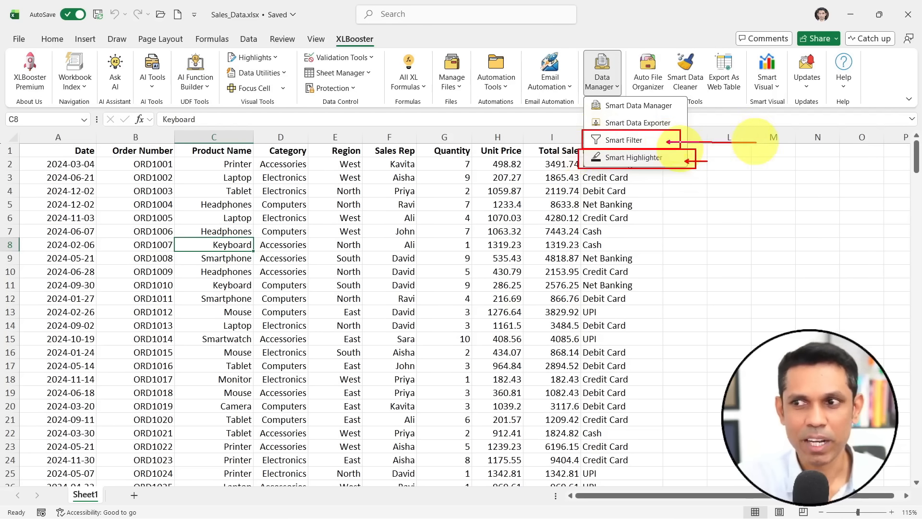
key(Escape)
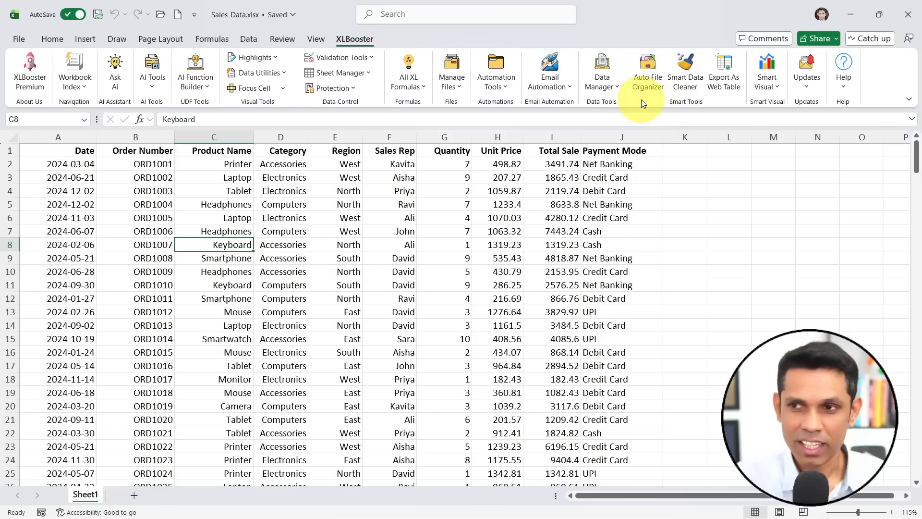
click(619, 87)
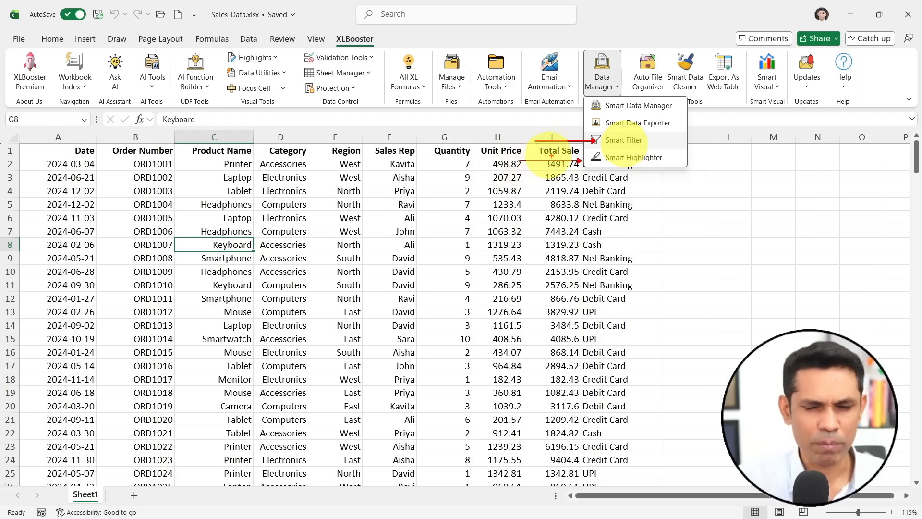
- Examine XLBooster's version information, including the installed version and newly added features, and close the dialog
click(805, 86)
click(806, 89)
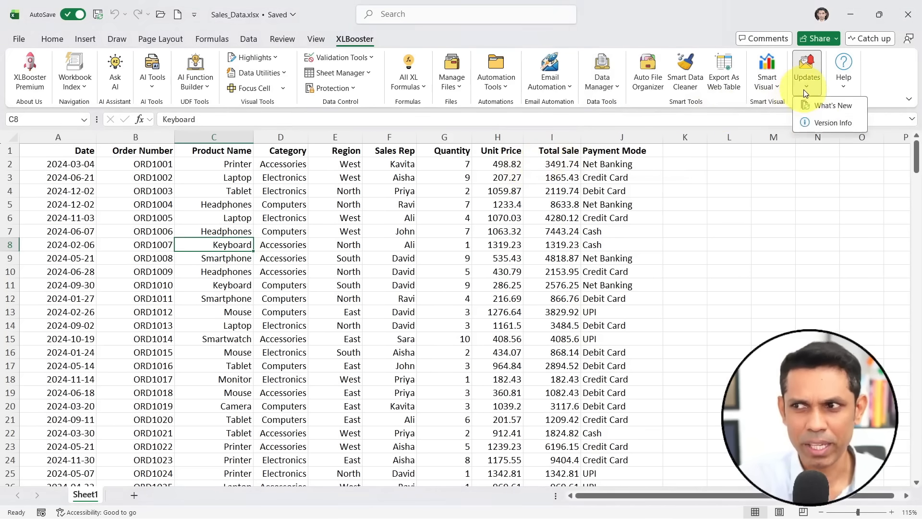
click(811, 122)
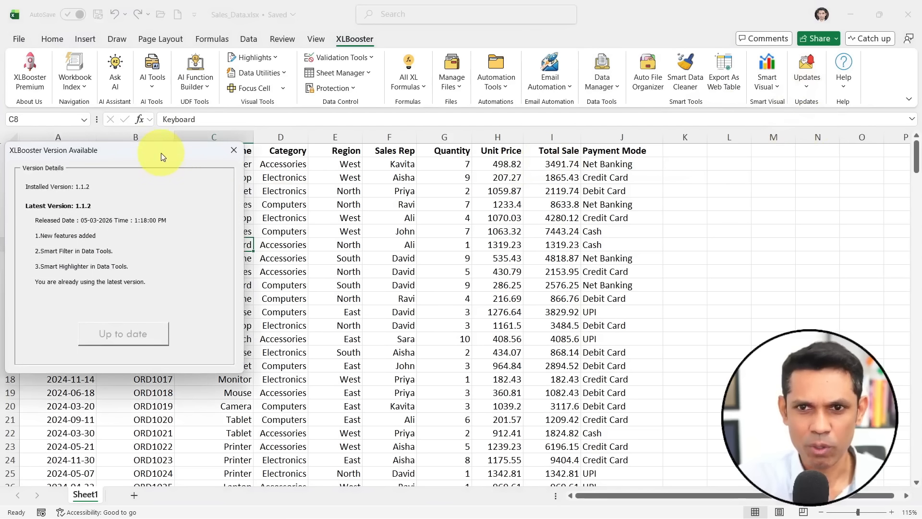
drag(161, 153, 335, 156)
key(ctrl+2)
drag(321, 262, 389, 262)
drag(328, 306, 405, 306)
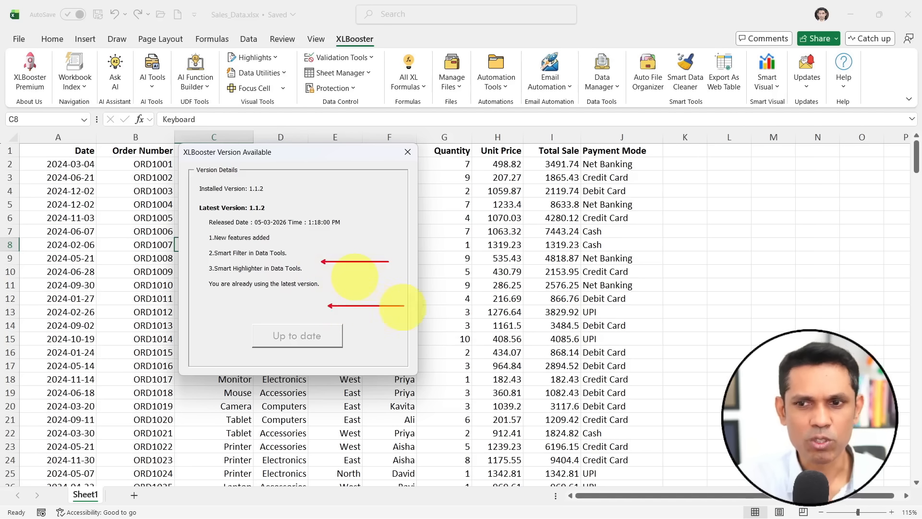
mouse_move(226, 184)
mouse_down()
mouse_move(185, 250)
mouse_move(204, 188)
mouse_up()
key(Escape)
click(408, 152)
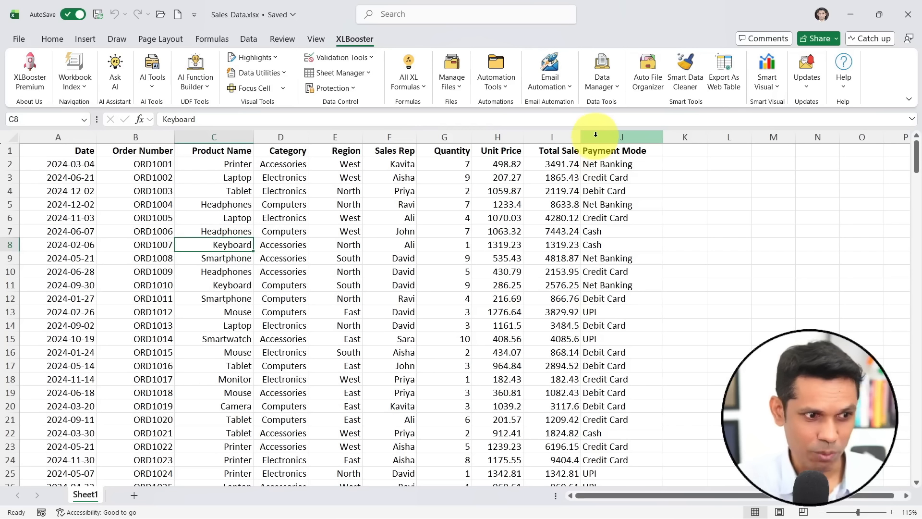
- Create a Smart Filter dashboard on a new sheet from the Sheet1 data range A1:J251, headers included
click(617, 91)
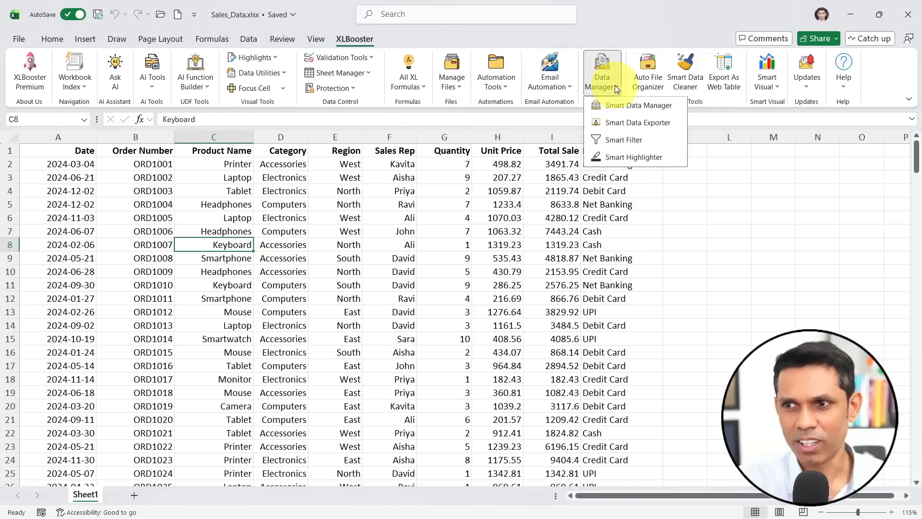
click(629, 145)
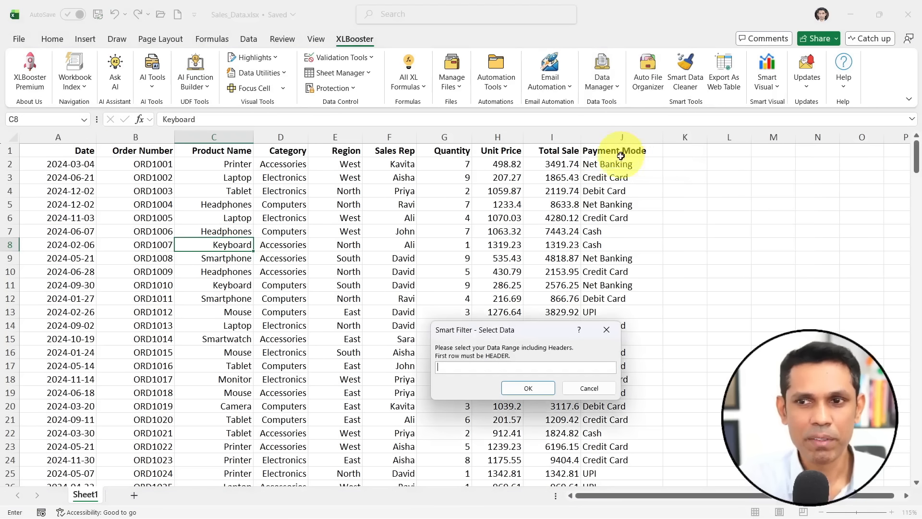
click(58, 153)
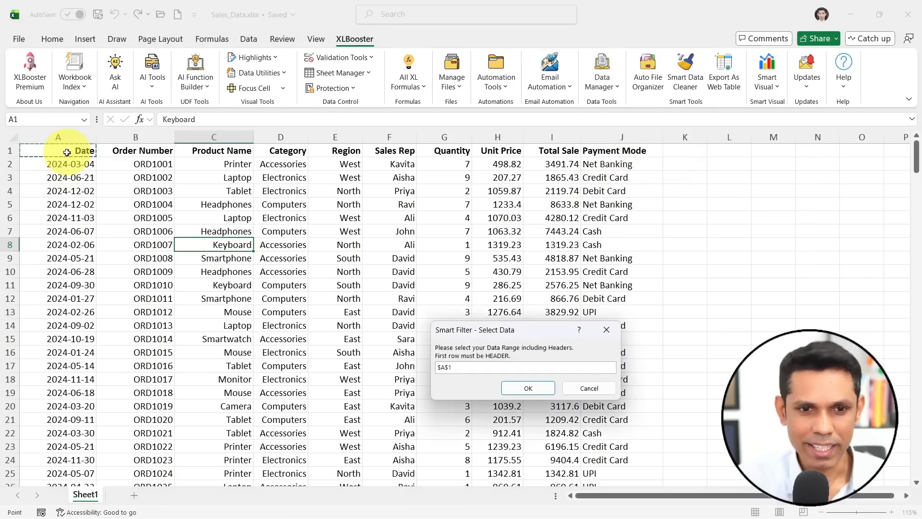
key(ctrl+shift+Right)
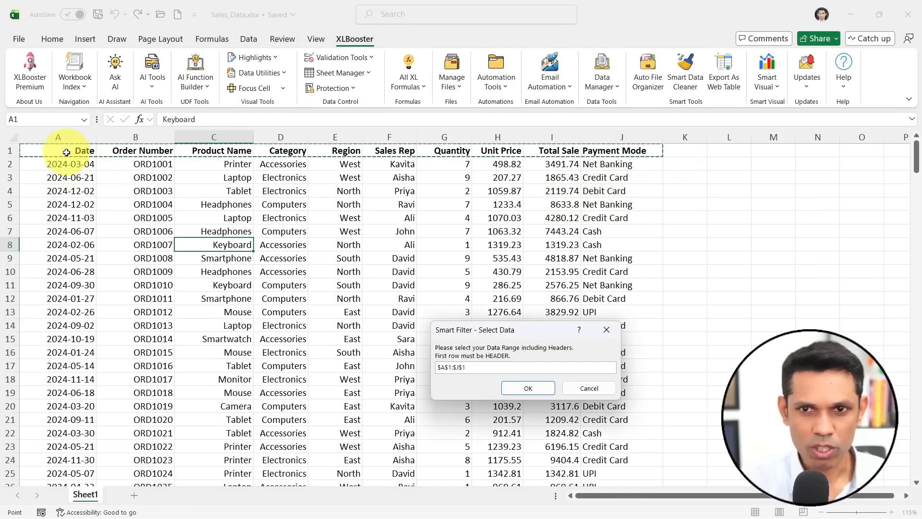
key(ctrl+shift+Down)
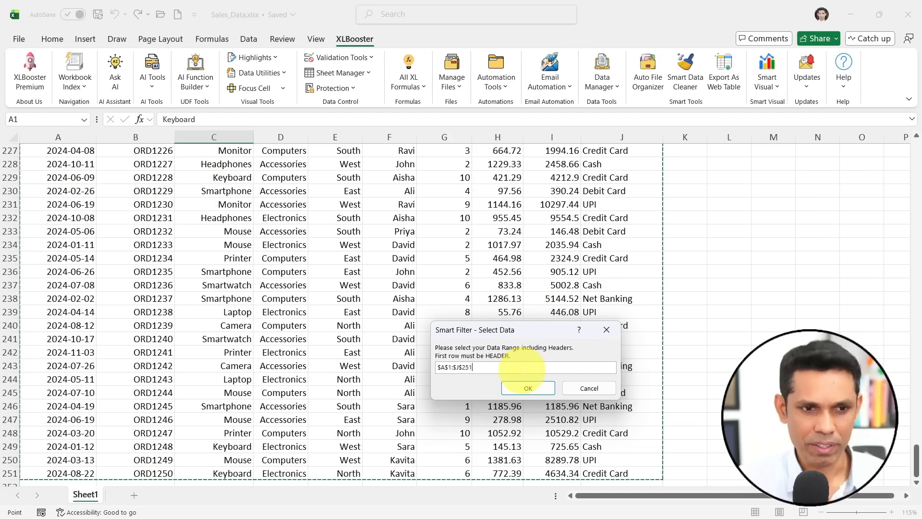
click(527, 386)
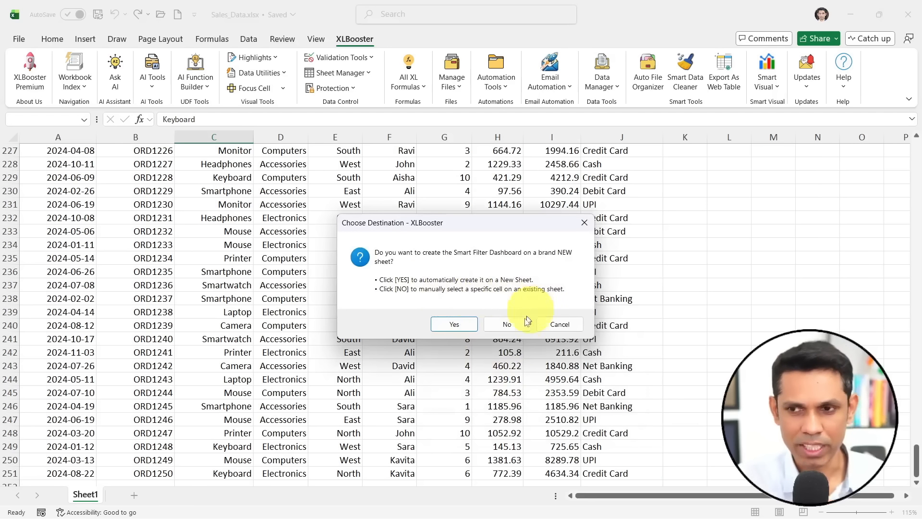
click(458, 325)
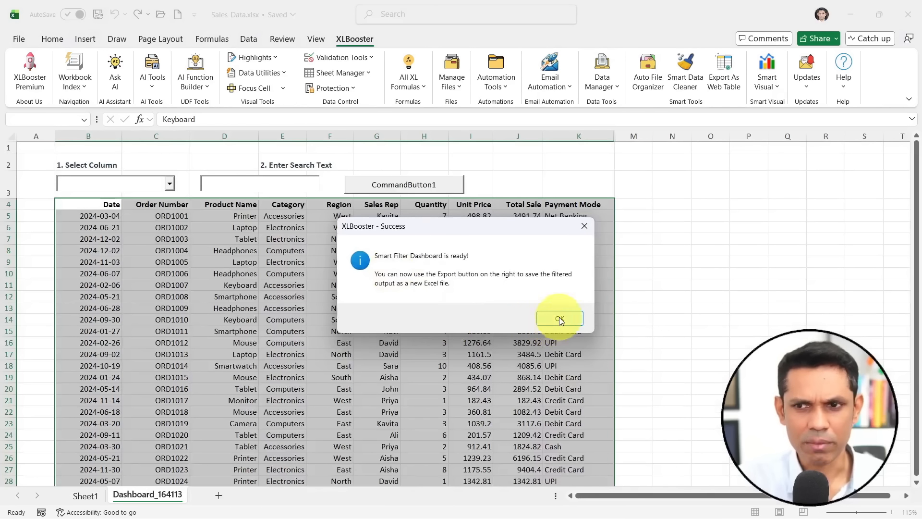
click(559, 317)
- Filter the new Smart Filter dashboard on the Sales Rep column by the name of the sales rep in its first record
click(155, 228)
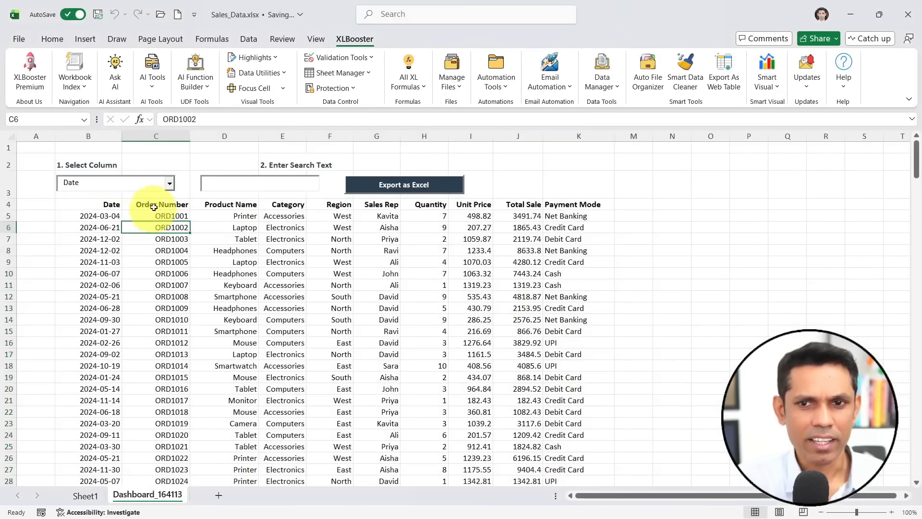
click(170, 183)
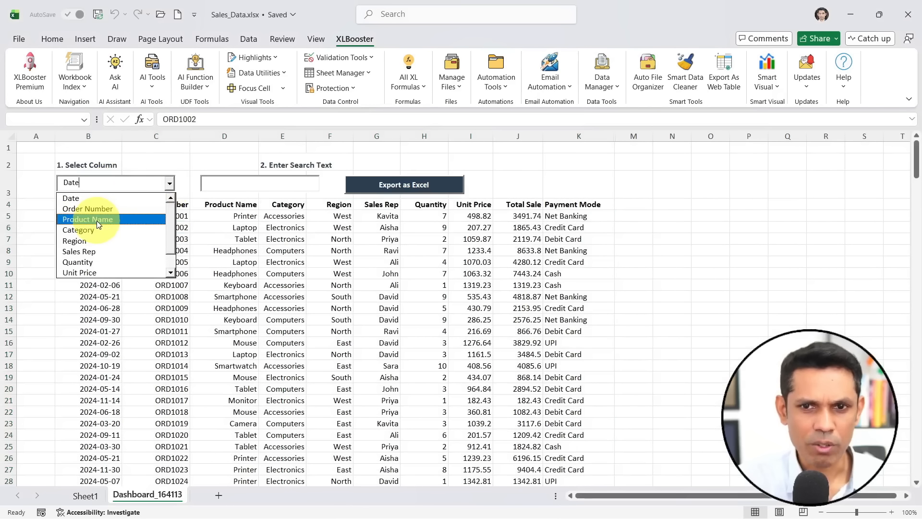
click(98, 251)
click(234, 182)
text(Kavita)
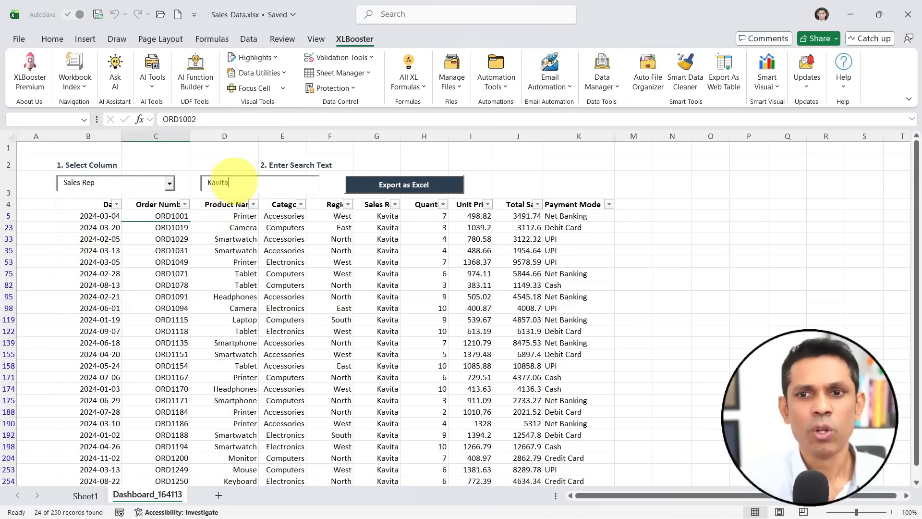
key(ctrl+2)
mouse_move(385, 194)
mouse_down()
mouse_move(397, 209)
mouse_move(370, 198)
mouse_up()
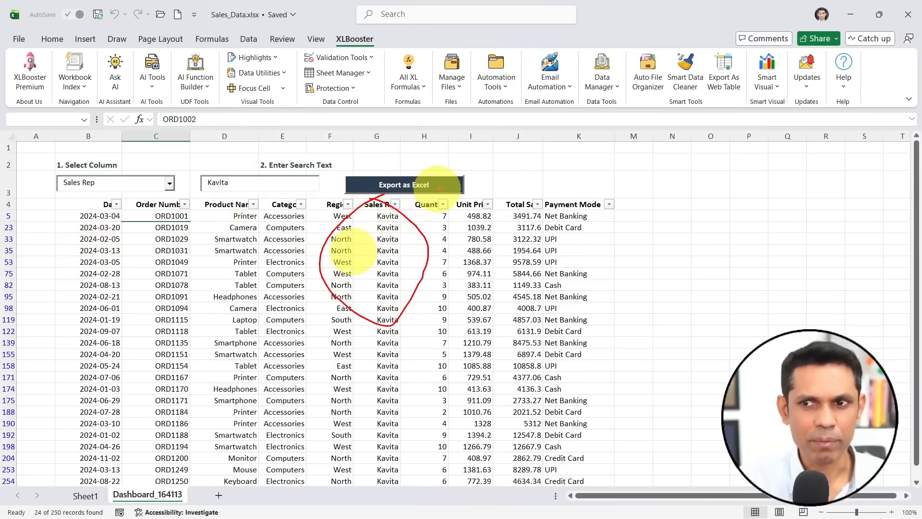
key(Escape)
- Start the Smart Highlighter on Sheet1 and set its data range to A1:J251, headers included
click(92, 496)
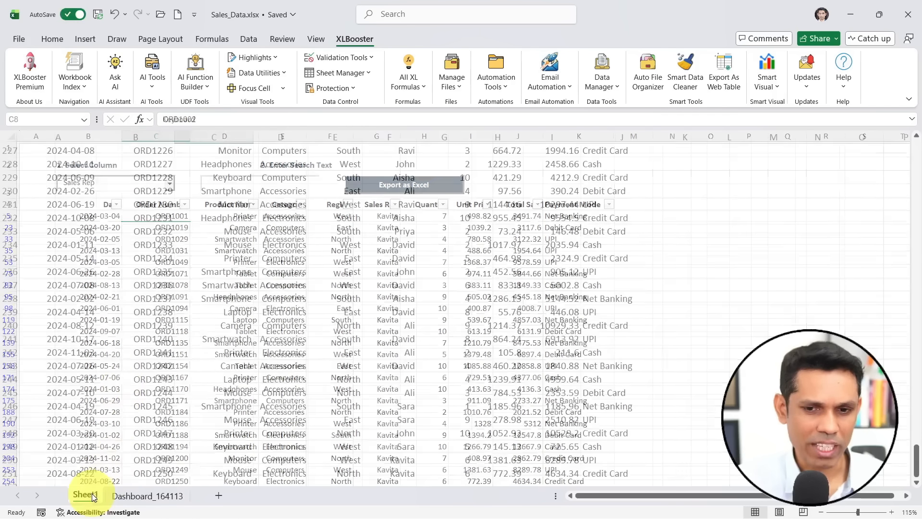
click(117, 243)
key(ctrl+Up)
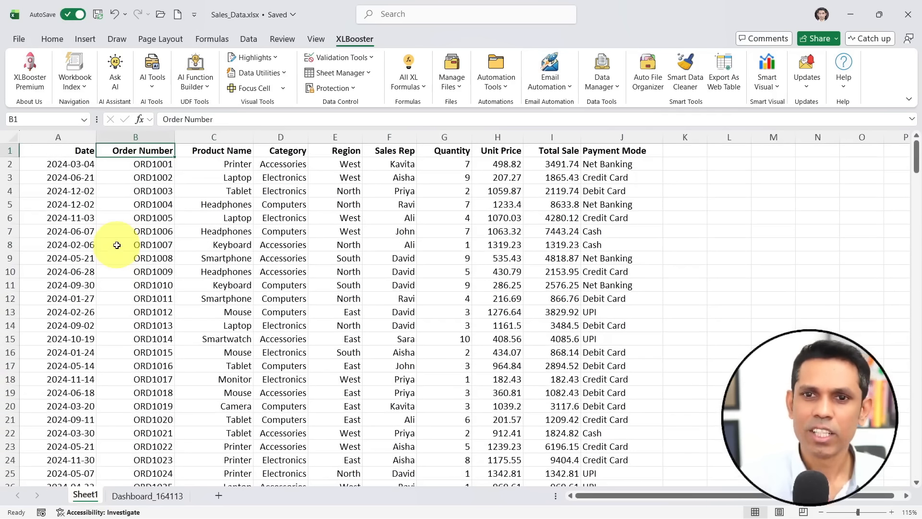
click(606, 81)
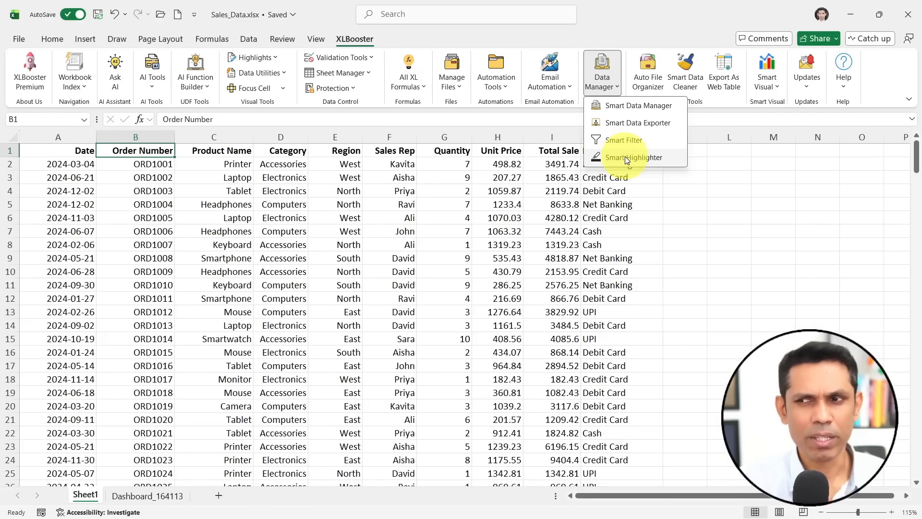
click(625, 156)
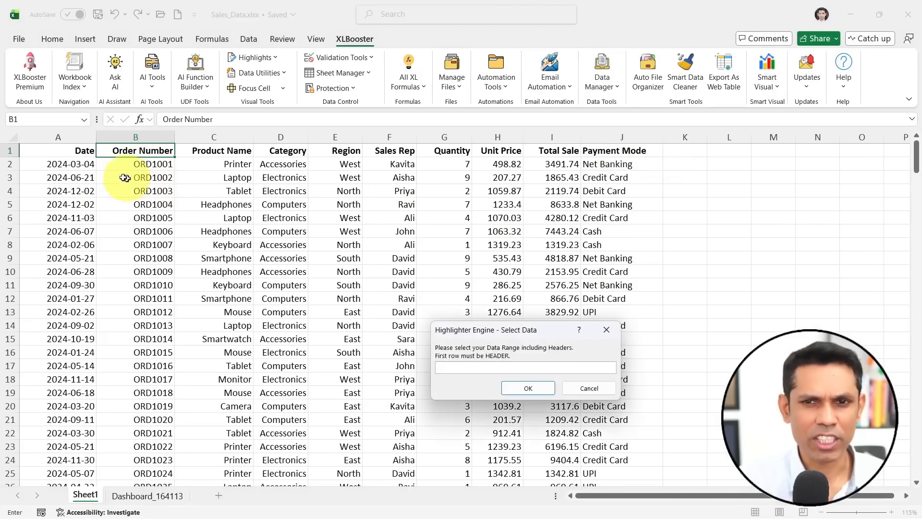
click(68, 150)
key(ctrl+shift+Right)
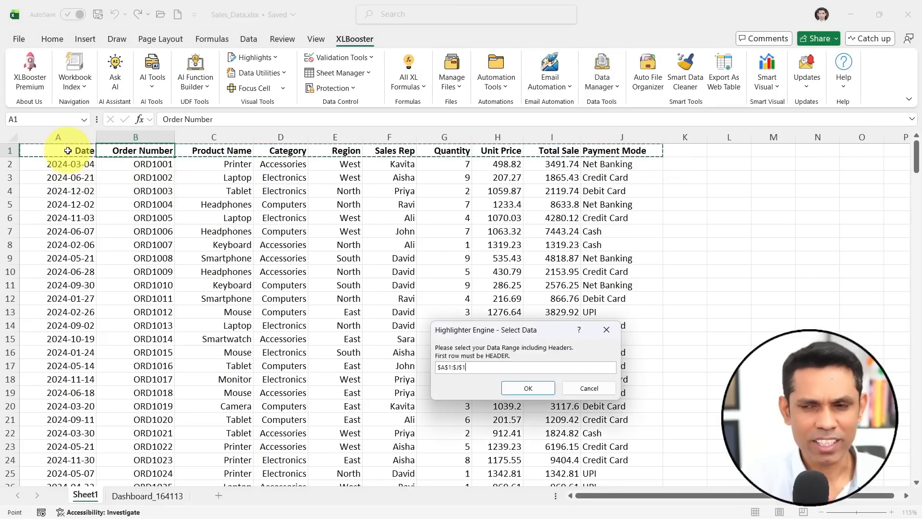
key(ctrl+shift+Down)
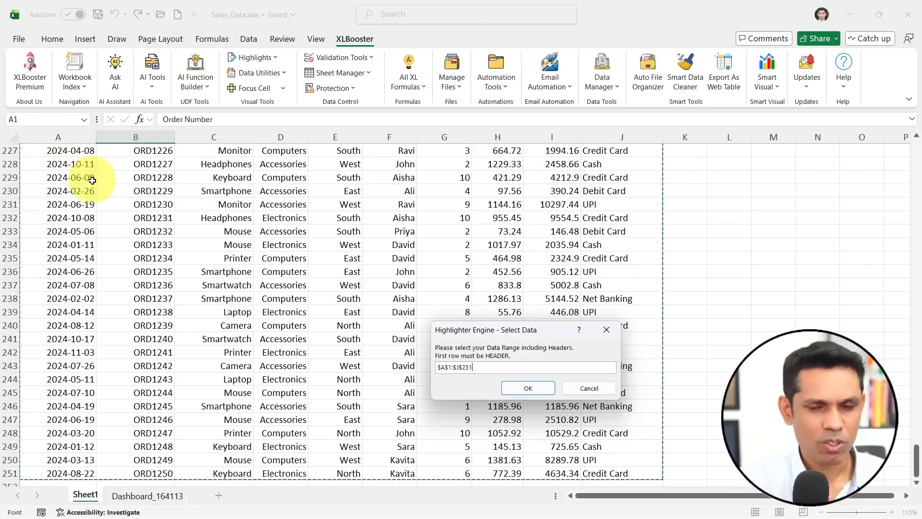
scroll(82, 182, up, 6)
click(72, 192)
key(ctrl+Up)
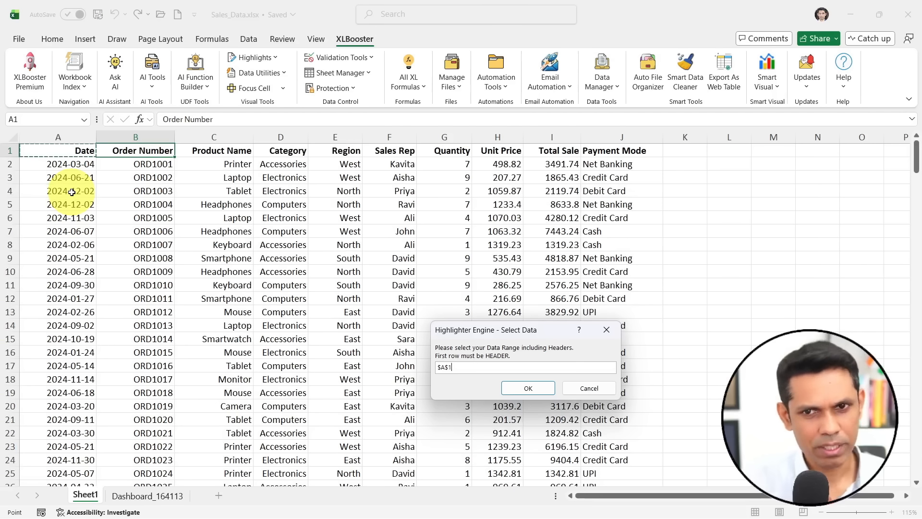
key(ctrl+shift+Right)
key(ctrl+shift+Down)
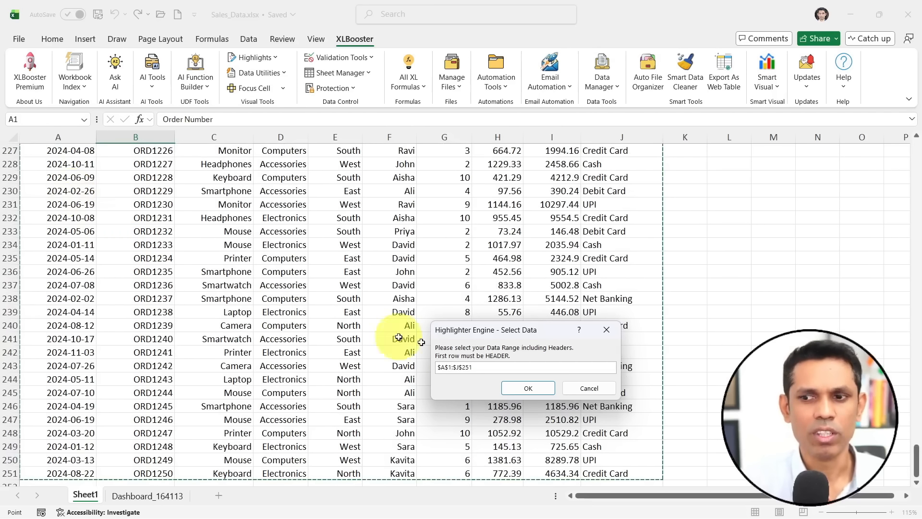
- Create the Smart Highlighter board on a new sheet and dismiss the completion message
click(522, 389)
click(464, 316)
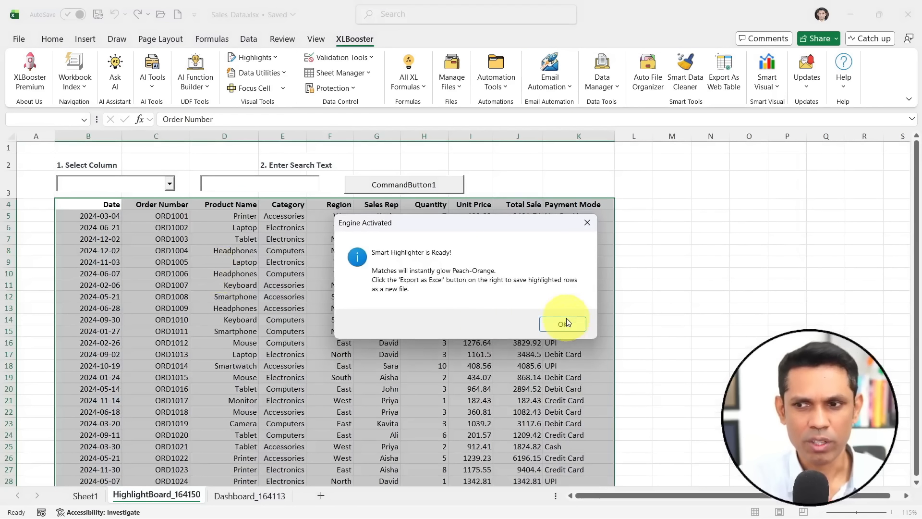
click(561, 323)
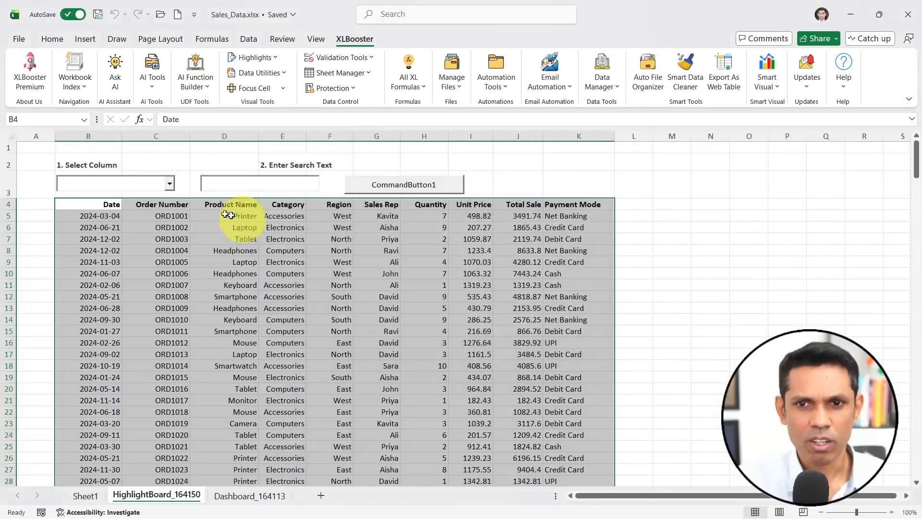
- Highlight the rows matching "Printer" across All Columns on the highlight board and look through the highlighted records
click(173, 190)
click(135, 197)
click(229, 183)
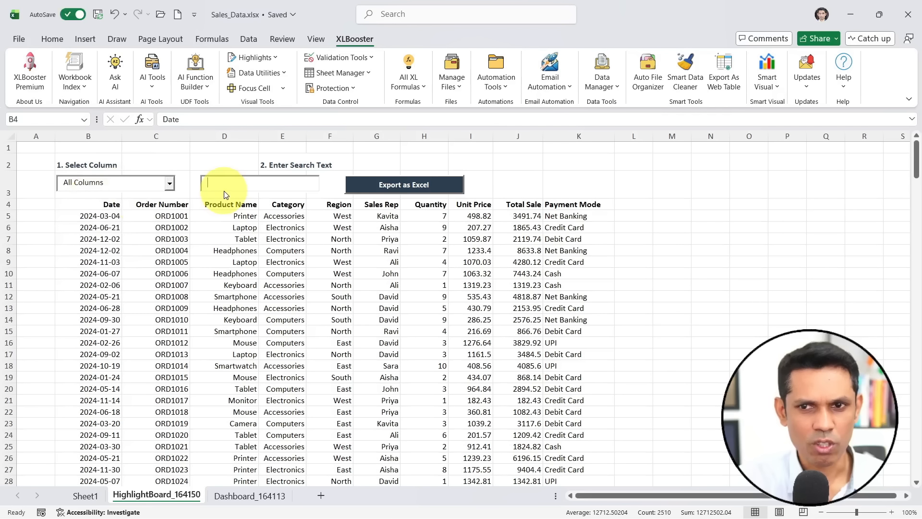
text(Printer)
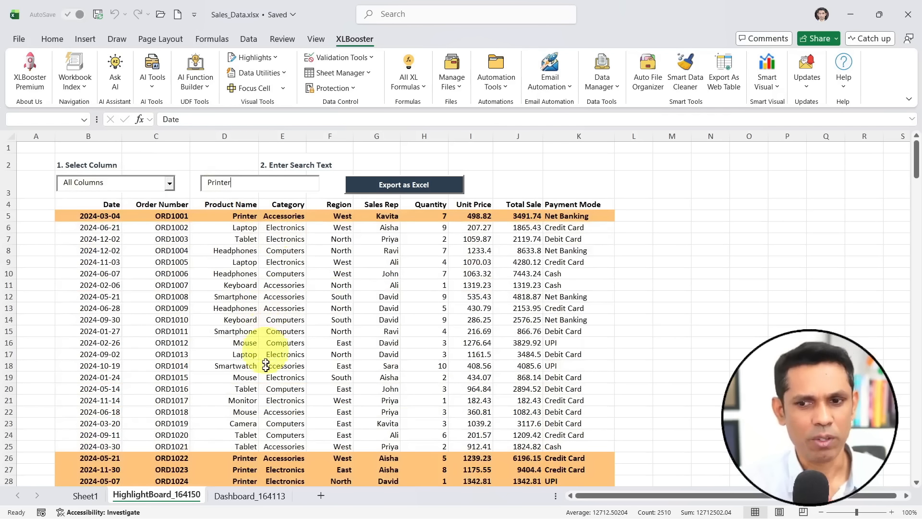
scroll(267, 365, down, 1)
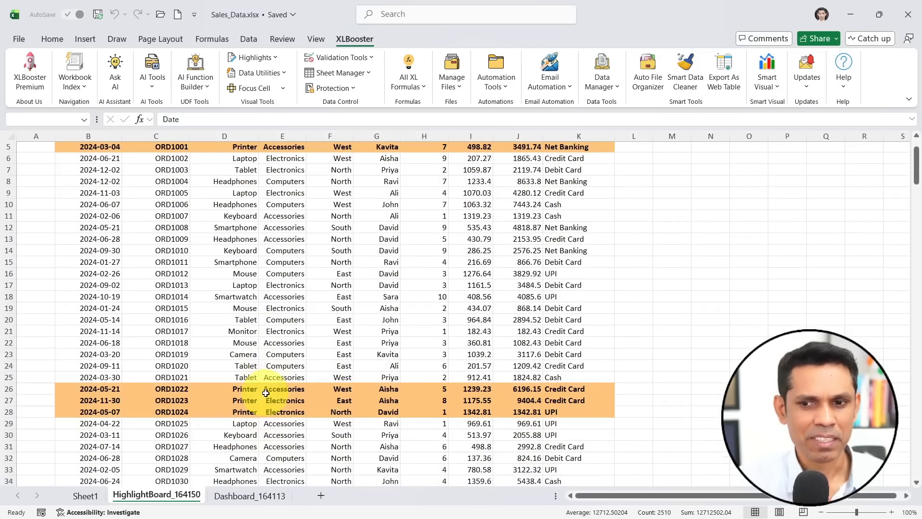
scroll(246, 378, up, 1)
drag(254, 183, 154, 182)
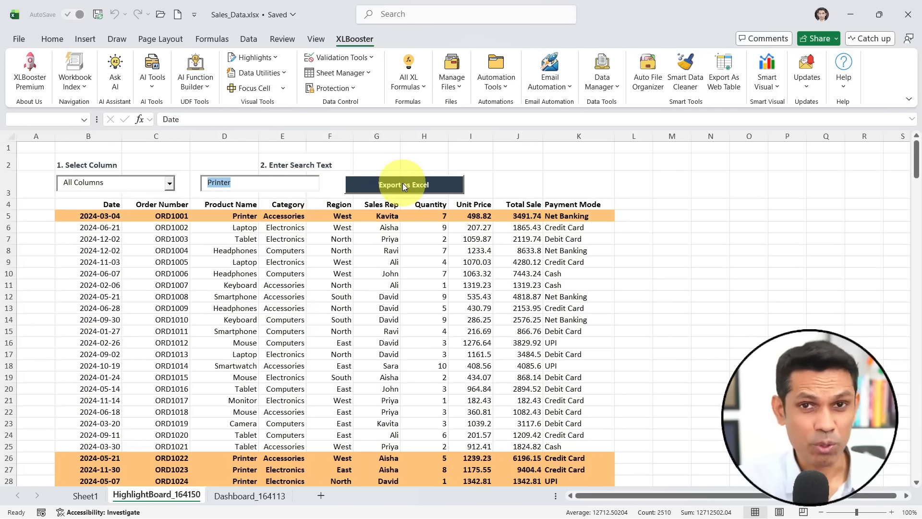
click(315, 288)
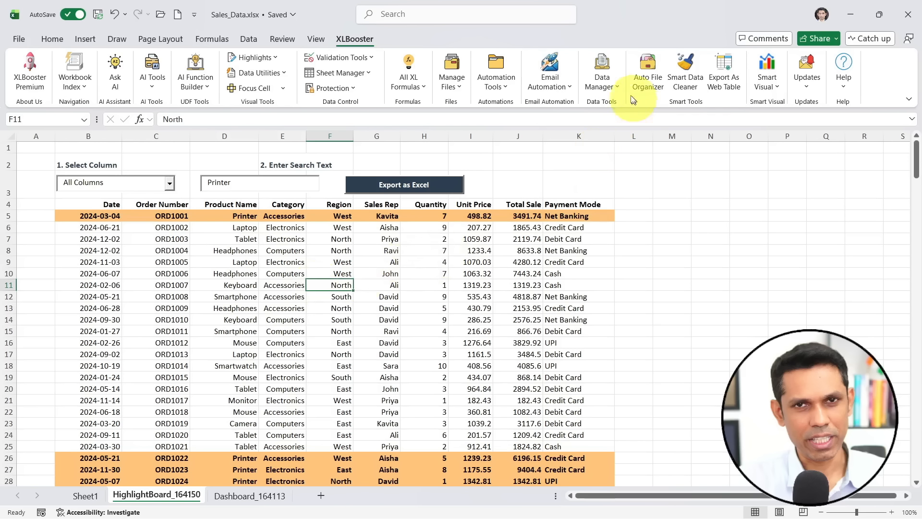
- Review the Data Manager tools: Smart Data Manager, Smart Data Exporter, Smart Filter and Smart Highlighter
click(619, 84)
key(ctrl+2)
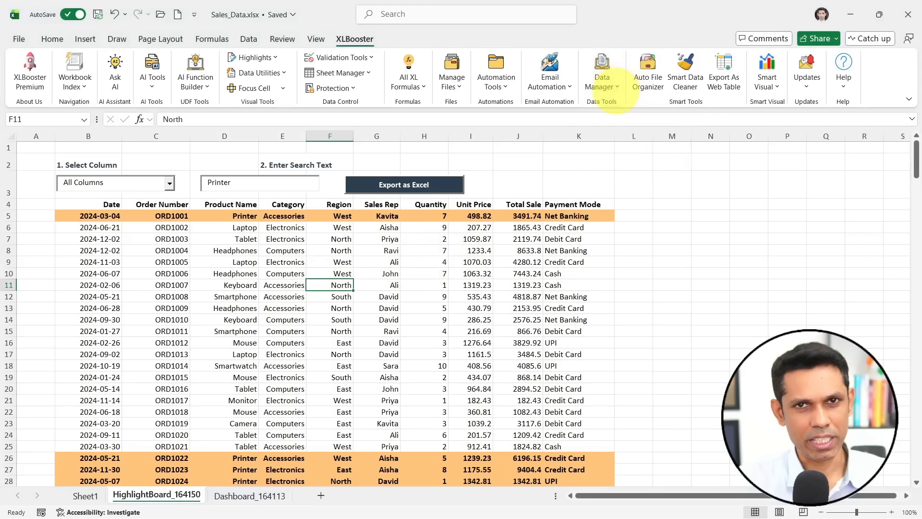
drag(583, 98, 702, 130)
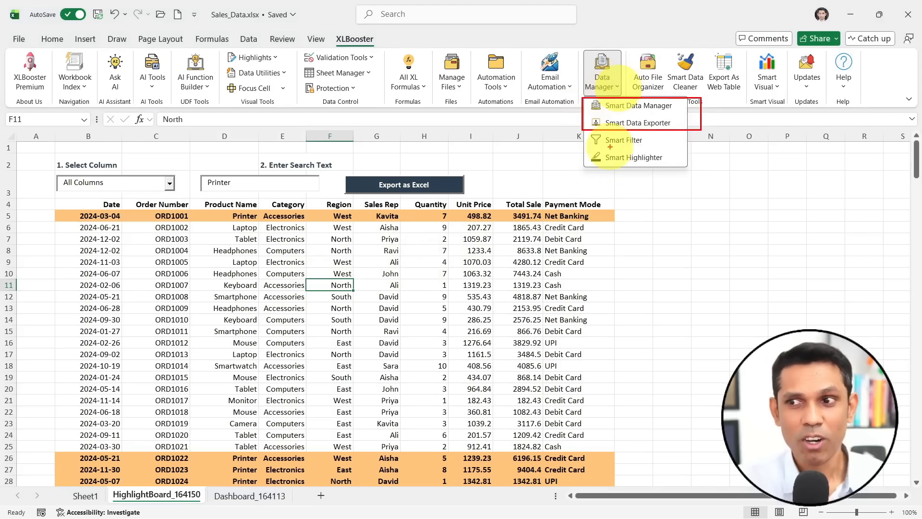
mouse_move(591, 141)
mouse_down()
mouse_move(540, 141)
mouse_move(538, 161)
mouse_up()
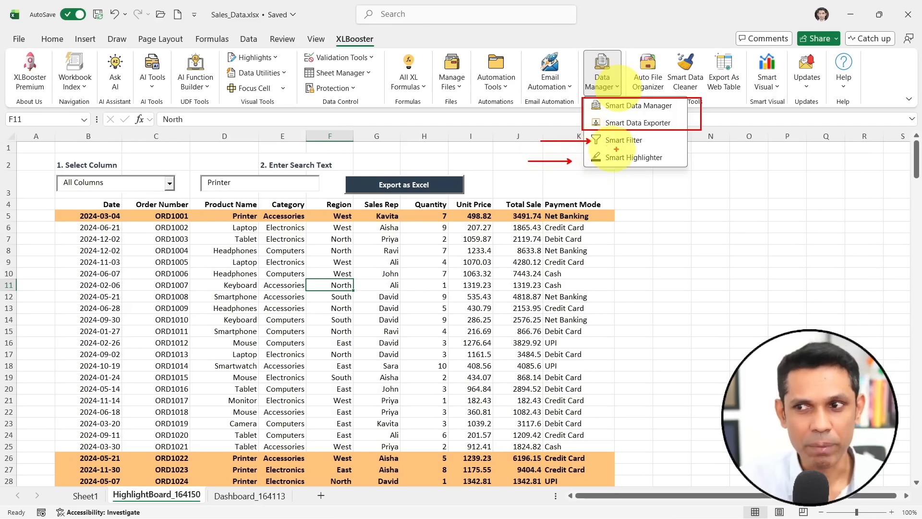
mouse_move(651, 141)
mouse_down()
mouse_move(713, 142)
mouse_move(720, 157)
mouse_up()
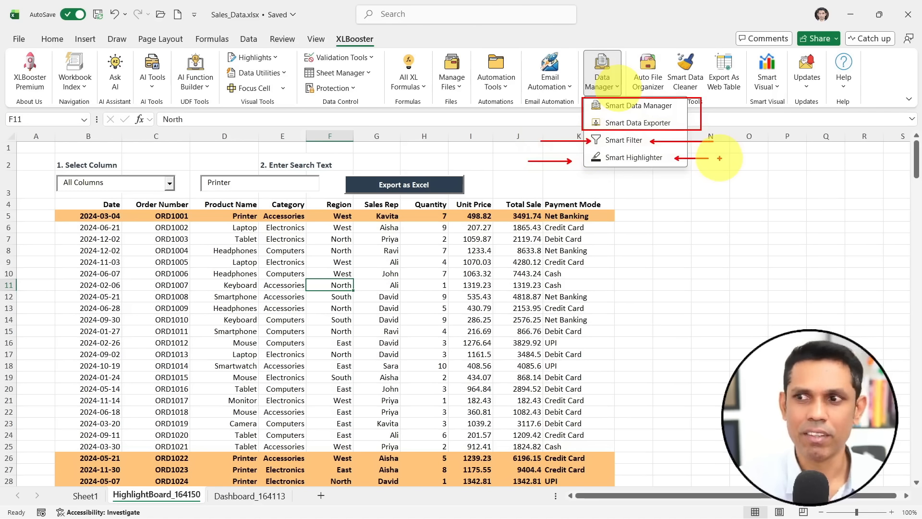
drag(637, 168, 632, 191)
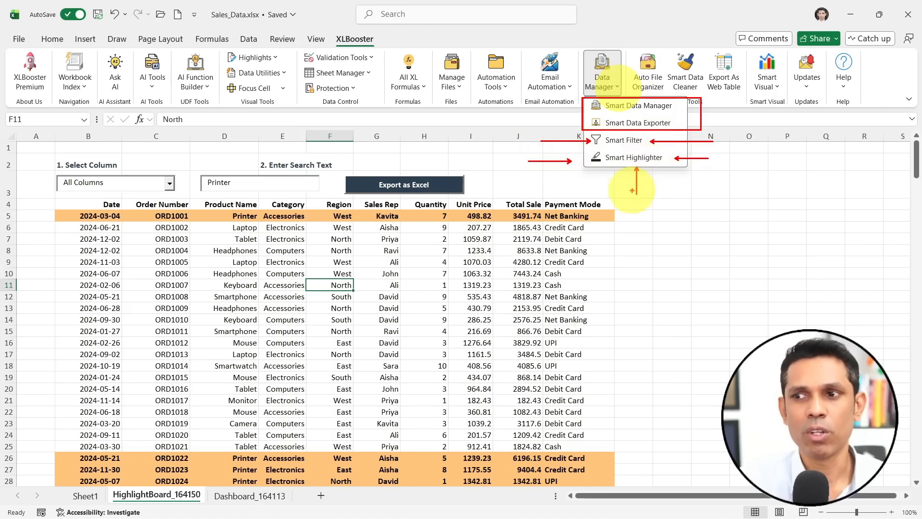
drag(590, 140, 530, 145)
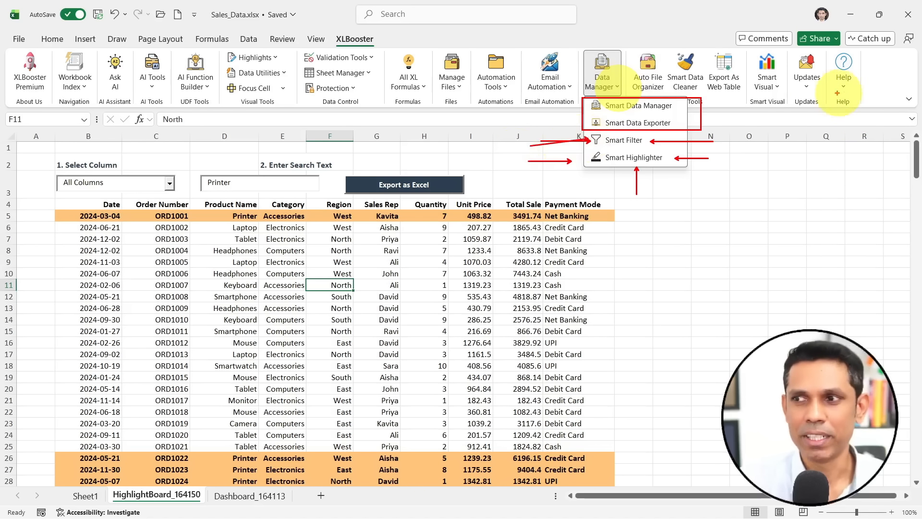
key(Escape)
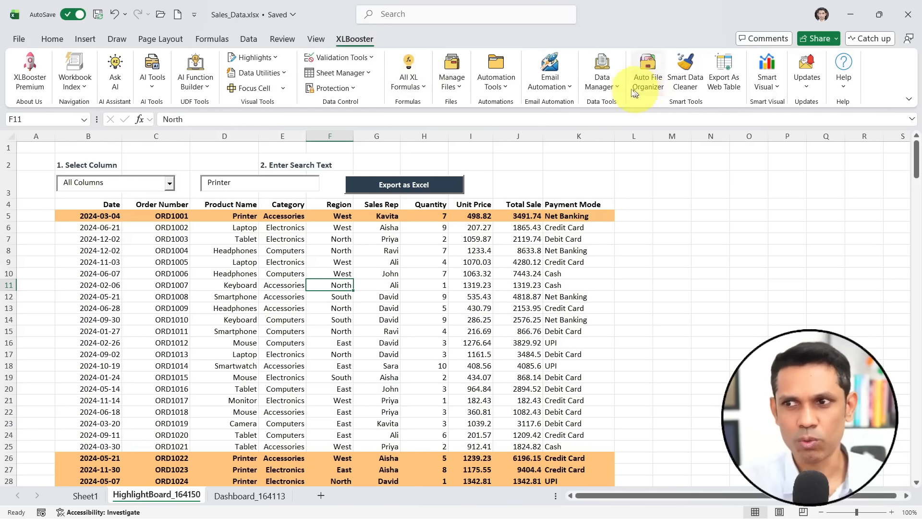
click(603, 82)
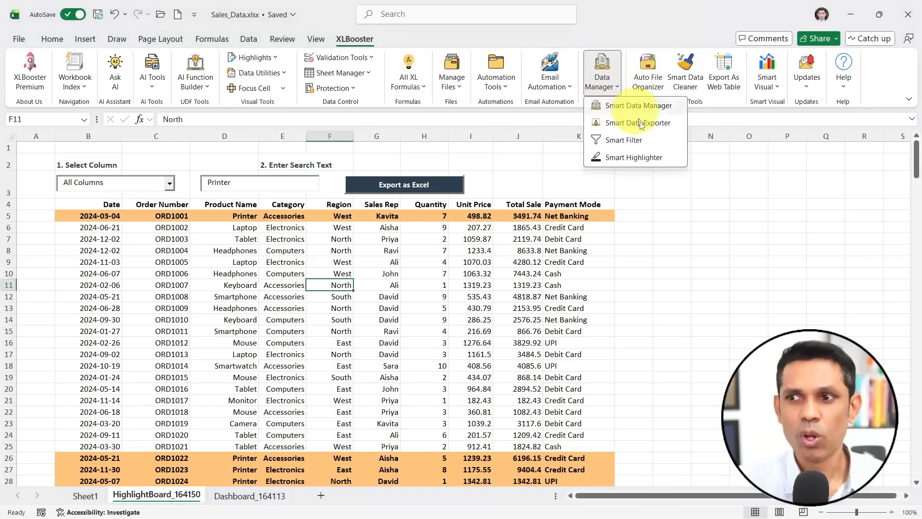
click(629, 155)
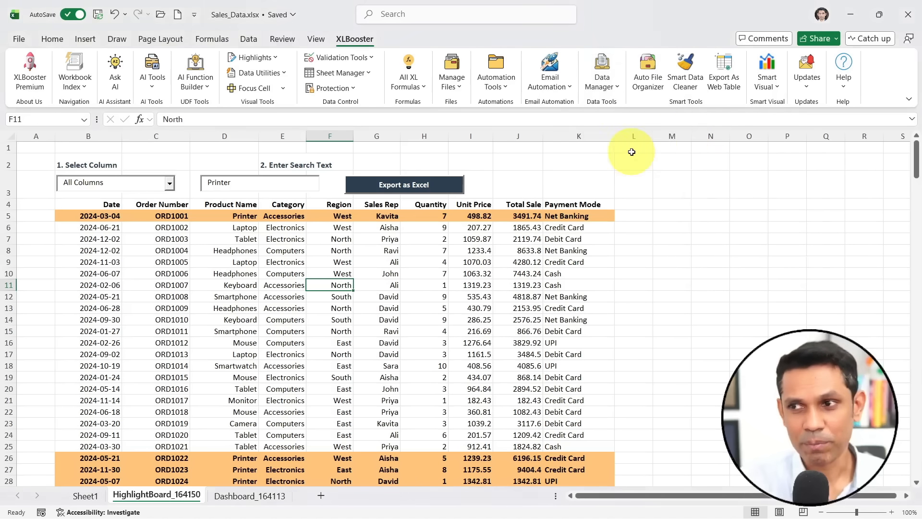
- Check XLBooster's version details, including the installed version and update status, and close the dialog
click(807, 82)
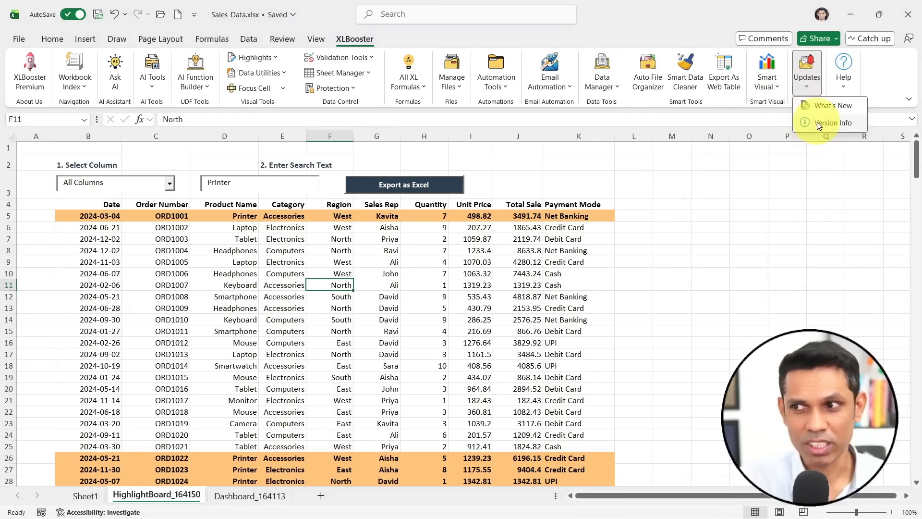
click(817, 122)
drag(181, 151, 619, 153)
key(ctrl+2)
mouse_move(591, 304)
mouse_down()
mouse_move(505, 330)
mouse_move(573, 314)
mouse_up()
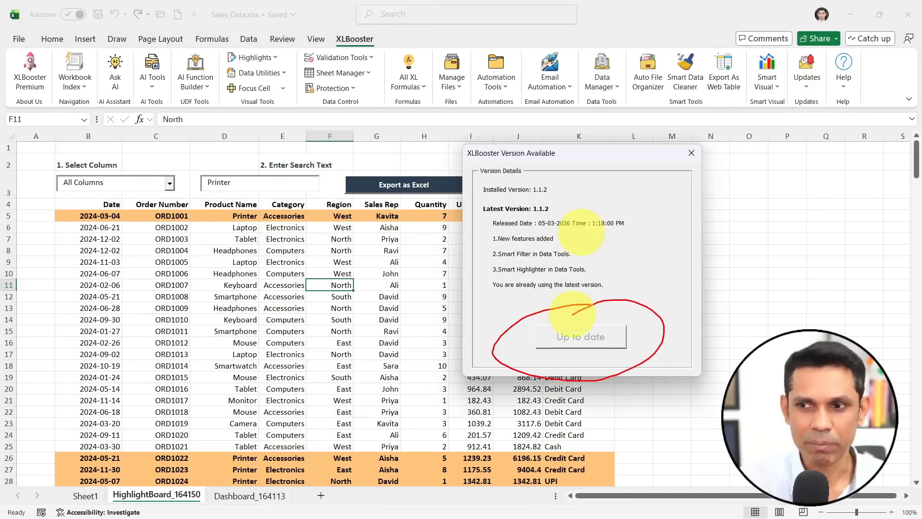
drag(539, 188, 521, 193)
key(Escape)
click(691, 152)
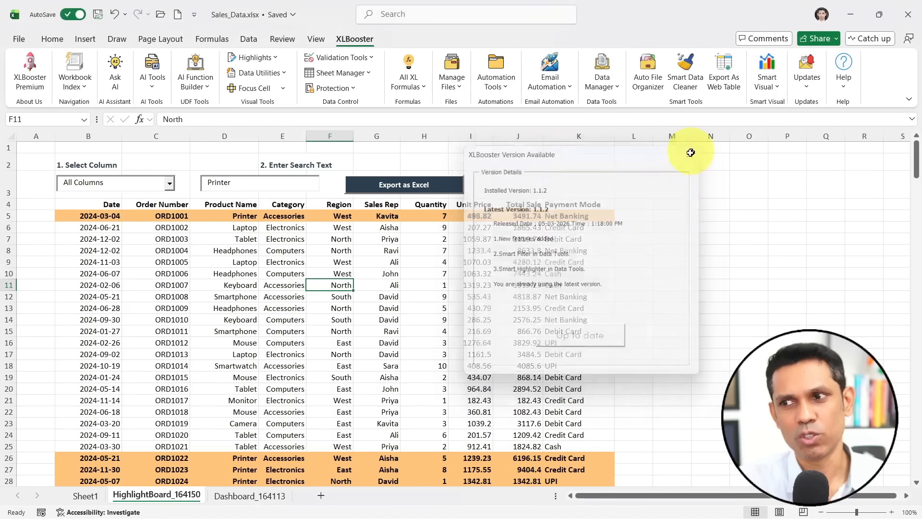